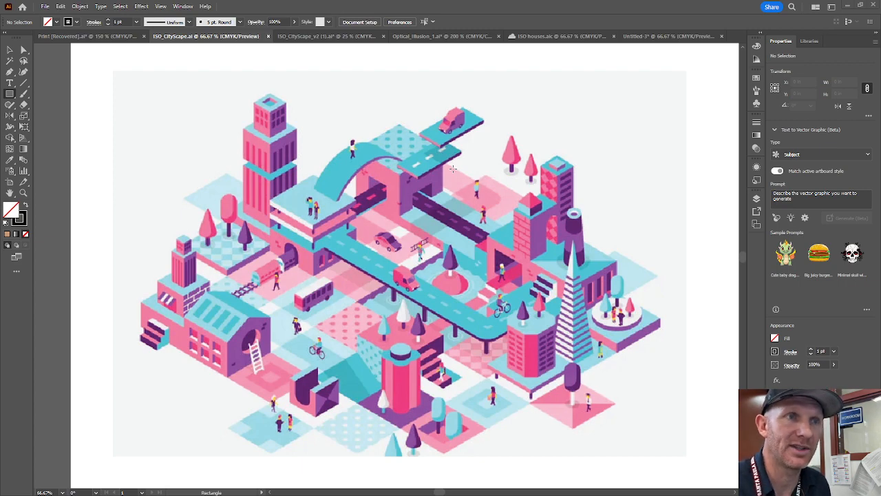
# Start a Pen path at the isometric grid's bottom corner with a first edge about 9.6 in long along its lower-right border.
pyautogui.scroll(-2, 561, 191)
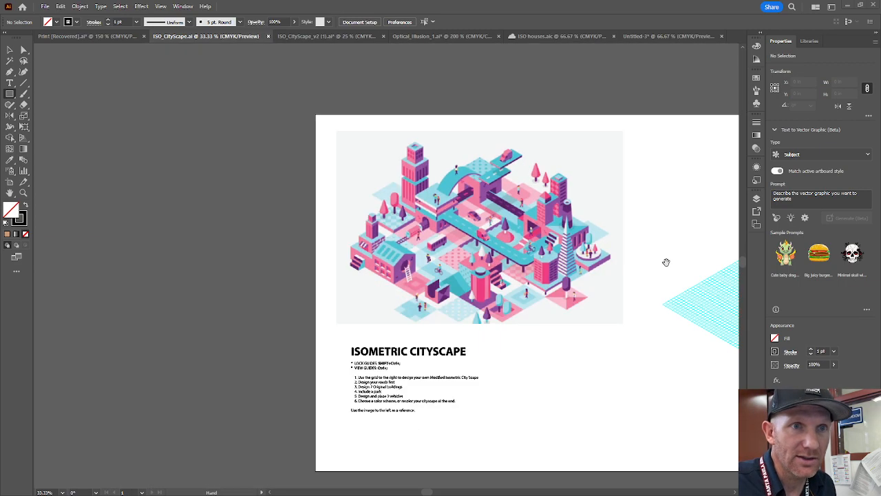
pyautogui.moveTo(665, 259); pyautogui.dragTo(236, 217)
pyautogui.scroll(1, 435, 261)
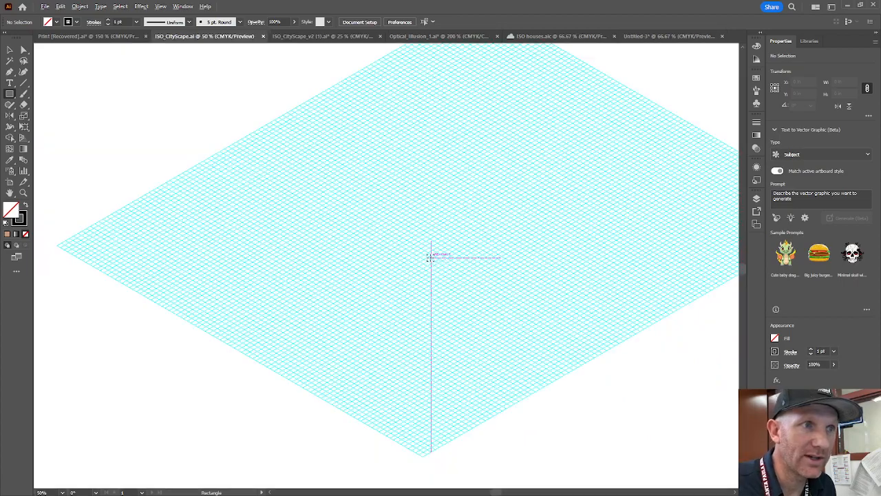
pyautogui.moveTo(500, 161); pyautogui.dragTo(436, 194)
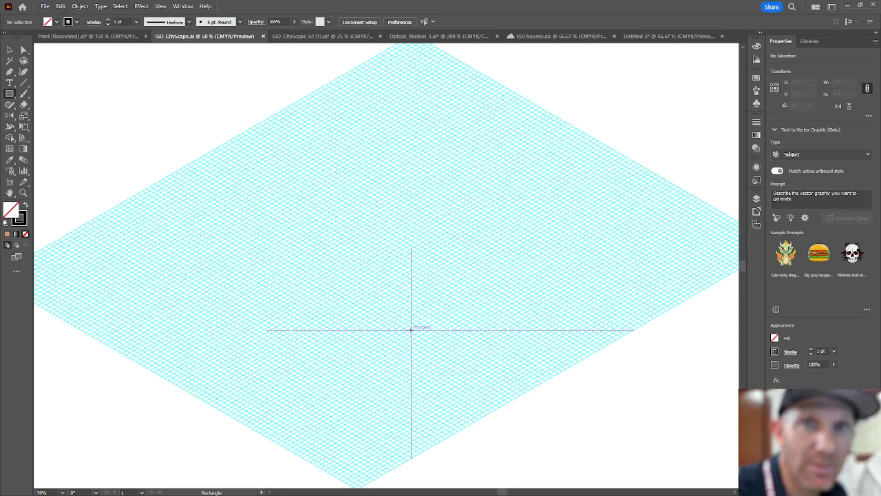
pyautogui.press('p')
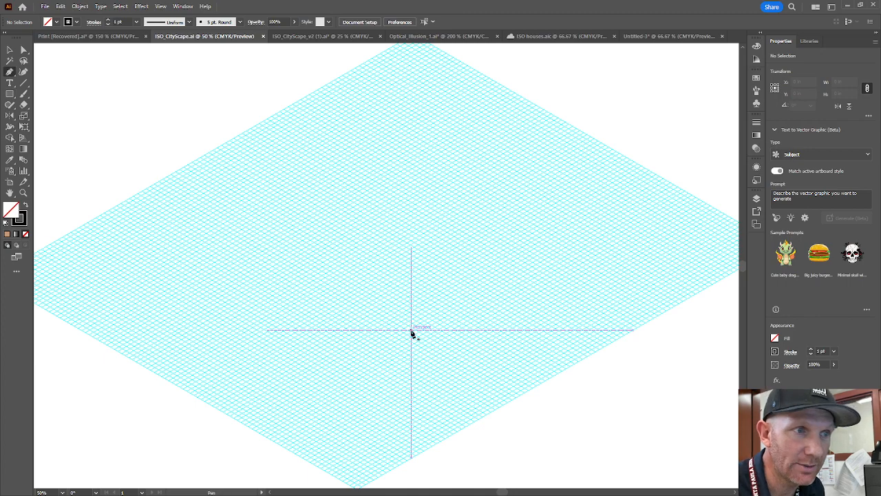
pyautogui.moveTo(369, 379); pyautogui.dragTo(389, 287)
pyautogui.scroll(2, 389, 320)
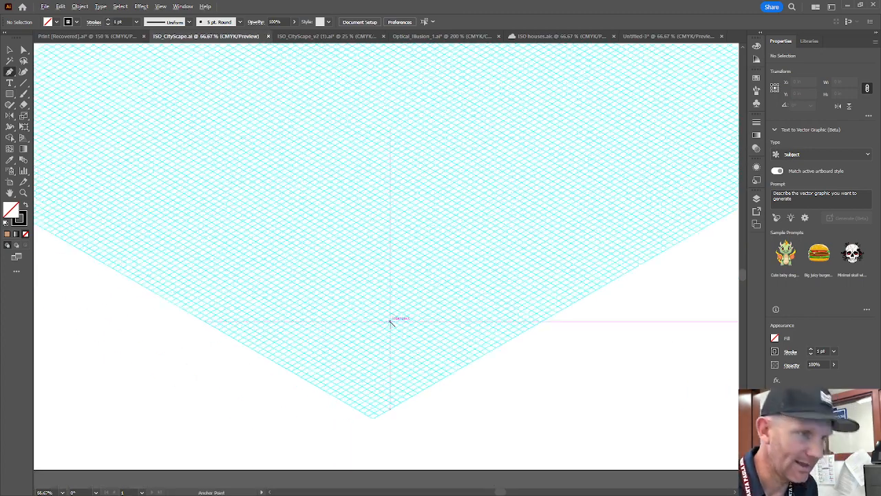
pyautogui.moveTo(412, 374); pyautogui.dragTo(437, 288)
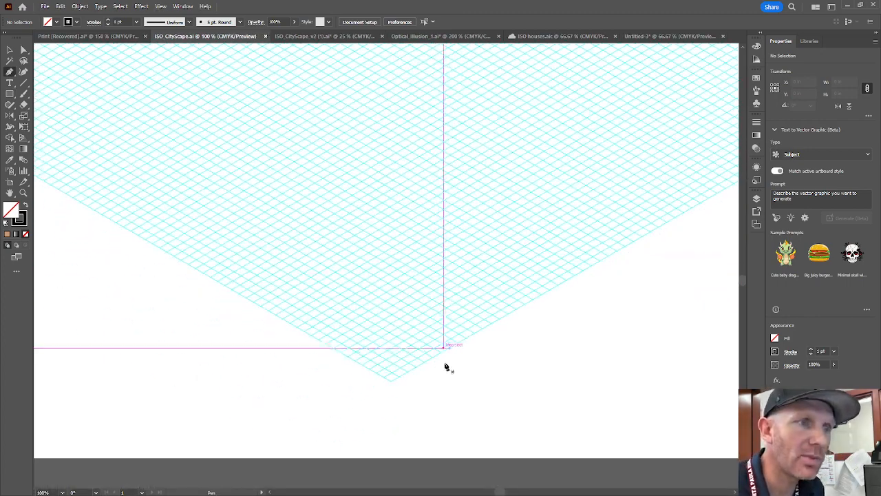
pyautogui.click(390, 379)
pyautogui.moveTo(612, 210); pyautogui.dragTo(457, 368)
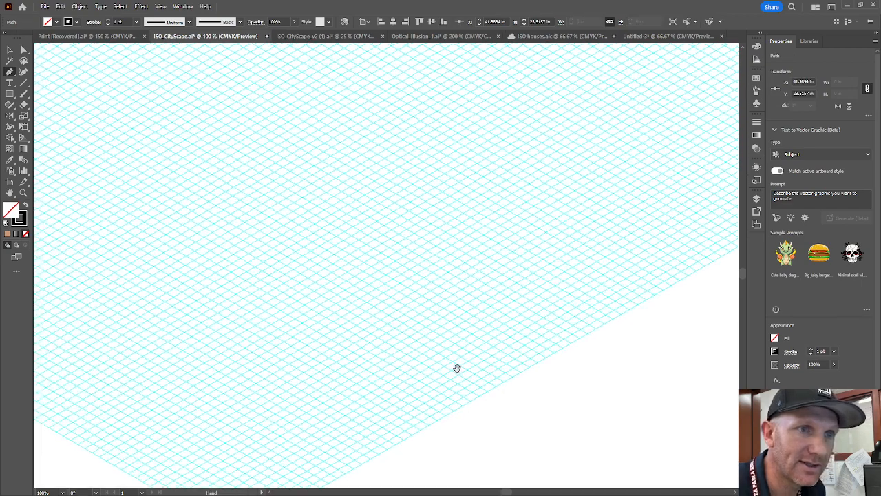
pyautogui.click(589, 336)
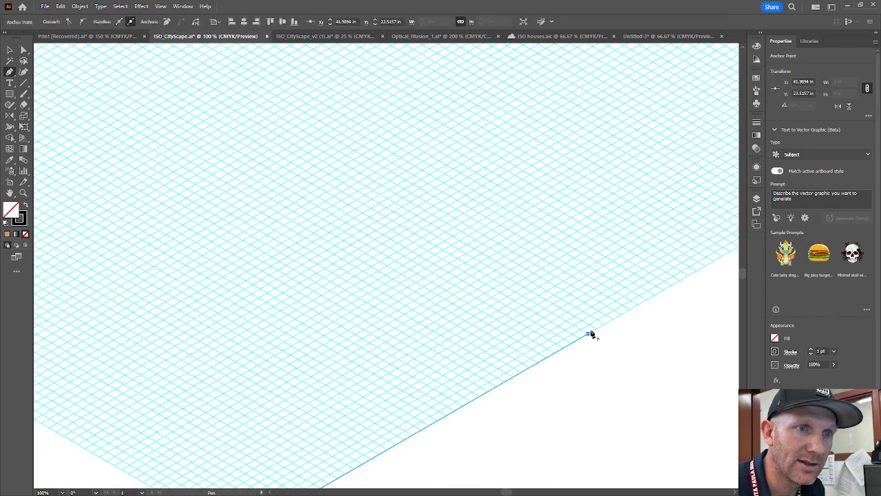
# Complete the path as a closed diamond-shaped block, following grid lines about 8.7 in inward and back to the grid's lower-left border.
pyautogui.moveTo(118, 73); pyautogui.dragTo(271, 120)
pyautogui.scroll(-2, 290, 157)
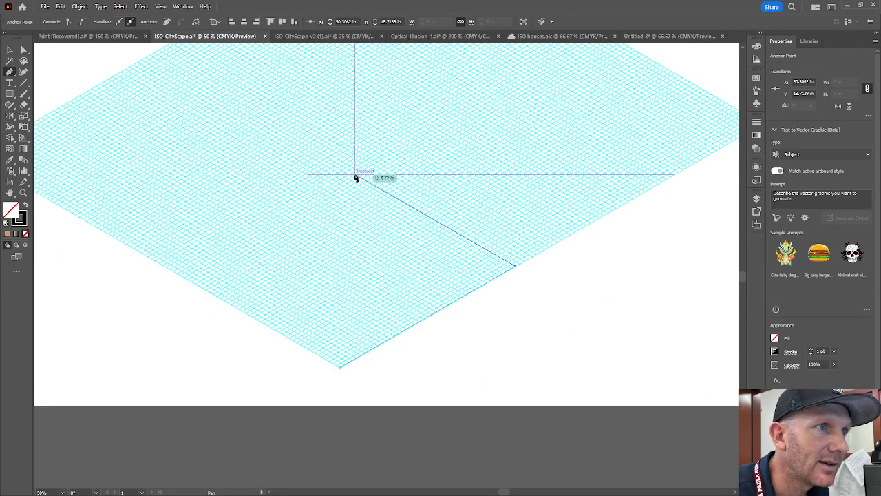
pyautogui.scroll(3, 355, 176)
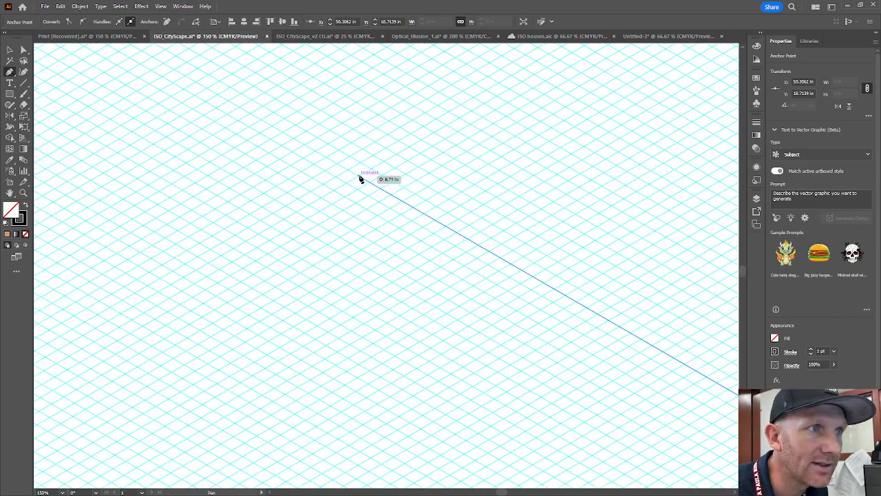
pyautogui.click(358, 178)
pyautogui.scroll(-3, 307, 238)
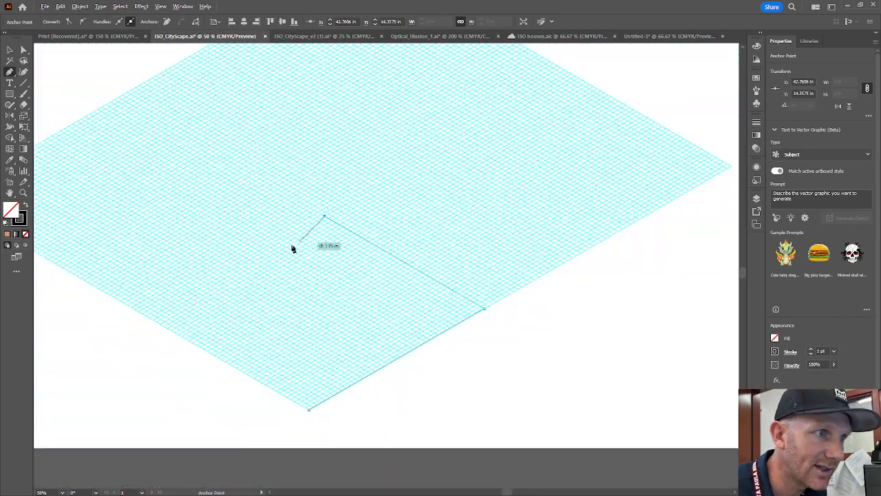
pyautogui.click(150, 319)
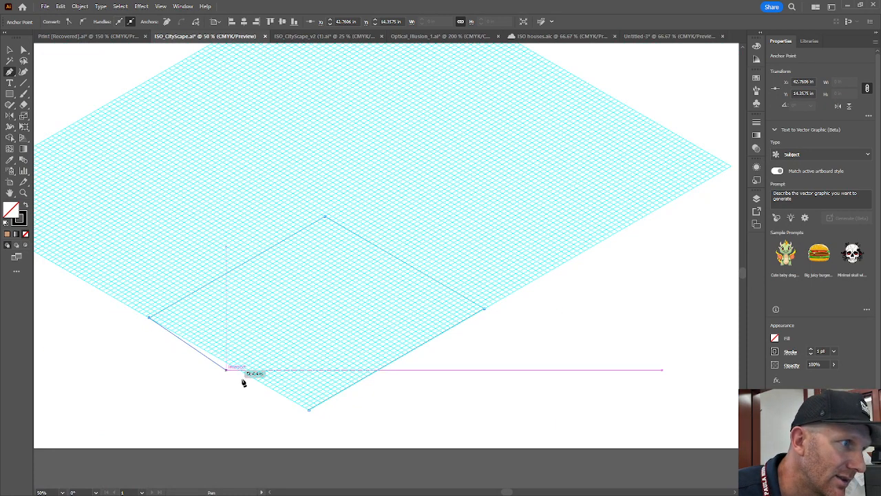
pyautogui.click(309, 409)
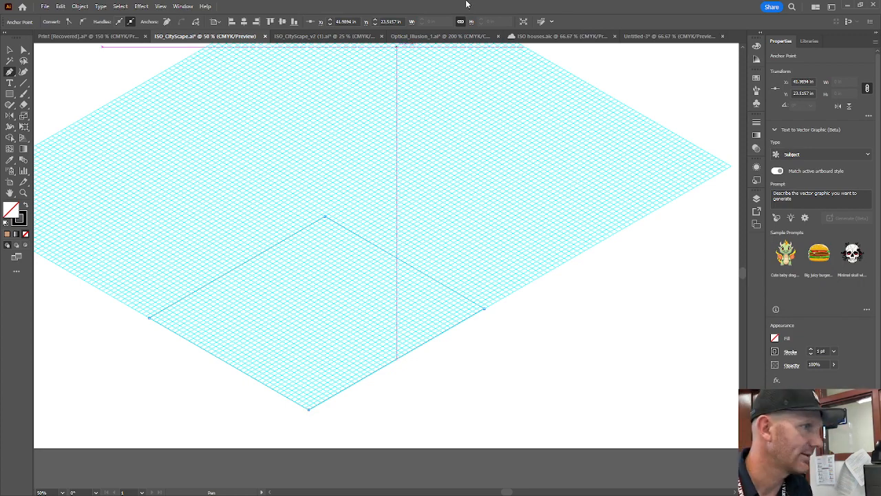
# Swap the block's fill and stroke, set the fill to light green (R 157, G 198, B 135), and deselect it.
pyautogui.click(26, 206)
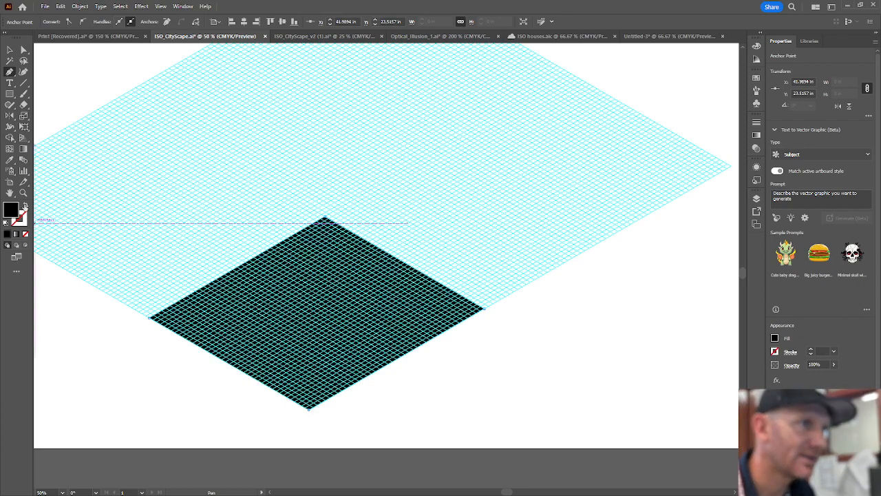
pyautogui.doubleClick(11, 210)
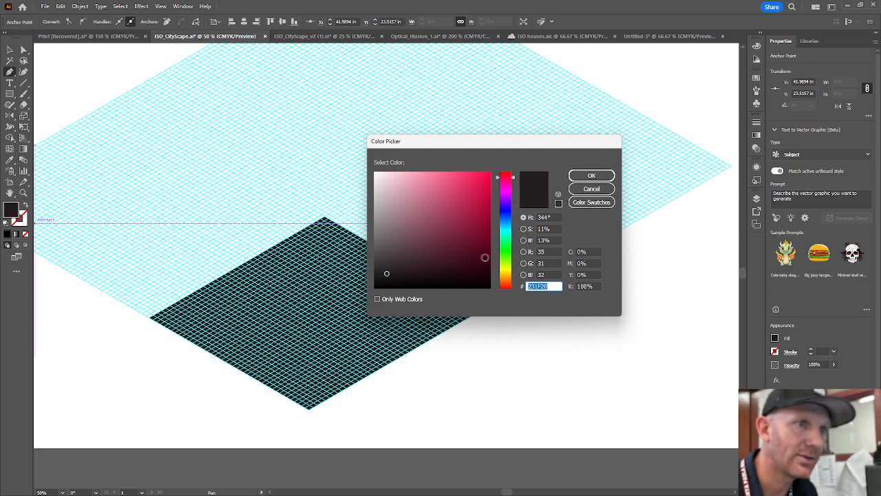
pyautogui.click(510, 256)
pyautogui.moveTo(476, 243)
pyautogui.mouseDown()
pyautogui.moveTo(454, 199)
pyautogui.moveTo(417, 212)
pyautogui.moveTo(411, 197)
pyautogui.mouseUp()
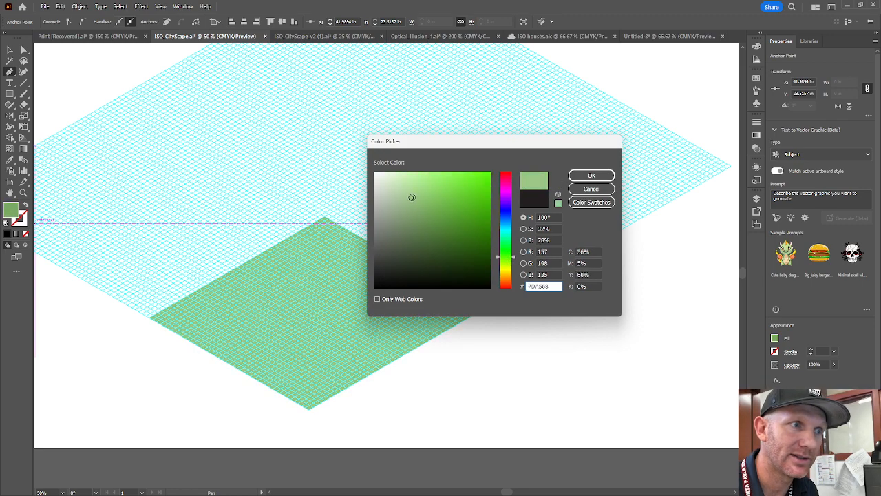
pyautogui.click(581, 176)
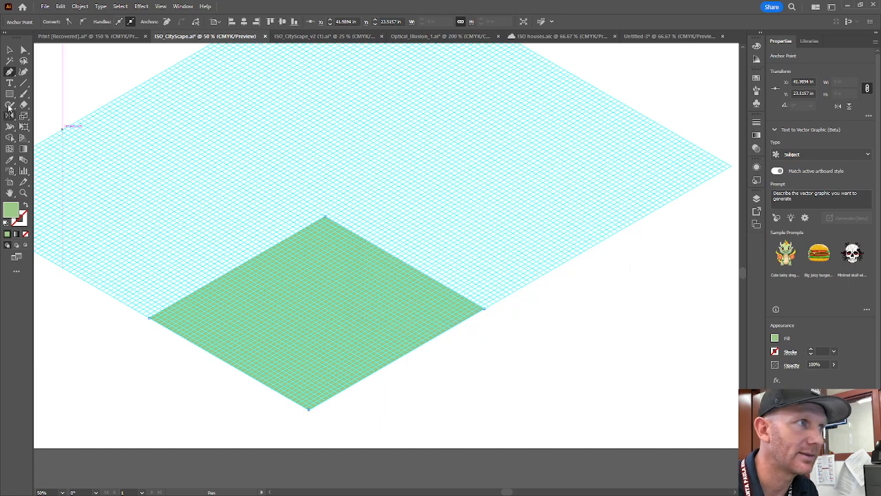
pyautogui.click(9, 50)
pyautogui.click(565, 346)
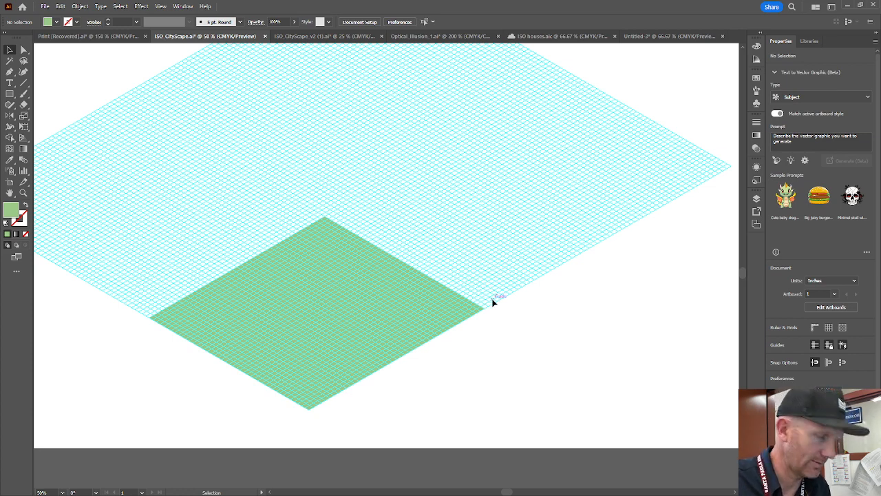
# Draw a second, narrower green block with the Pen tool along the grid's lower-right border, leaving a three-cell gap beside the first block.
pyautogui.press('p')
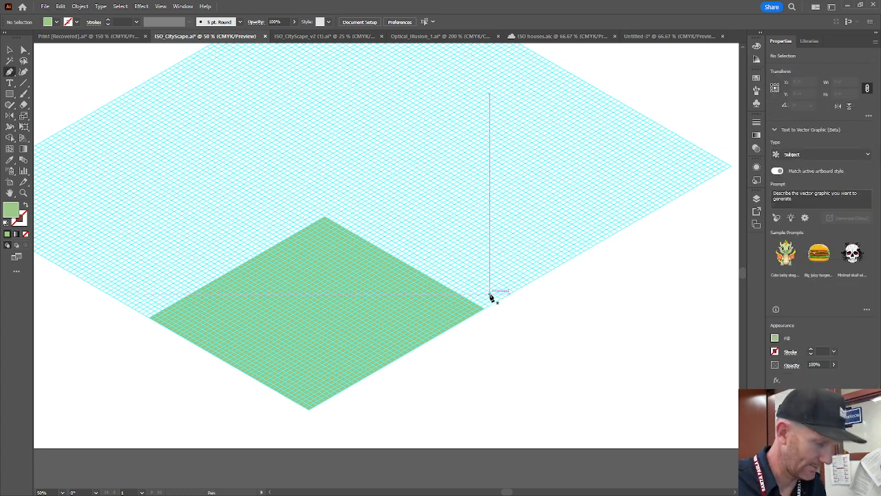
pyautogui.scroll(3, 491, 298)
pyautogui.scroll(1, 489, 296)
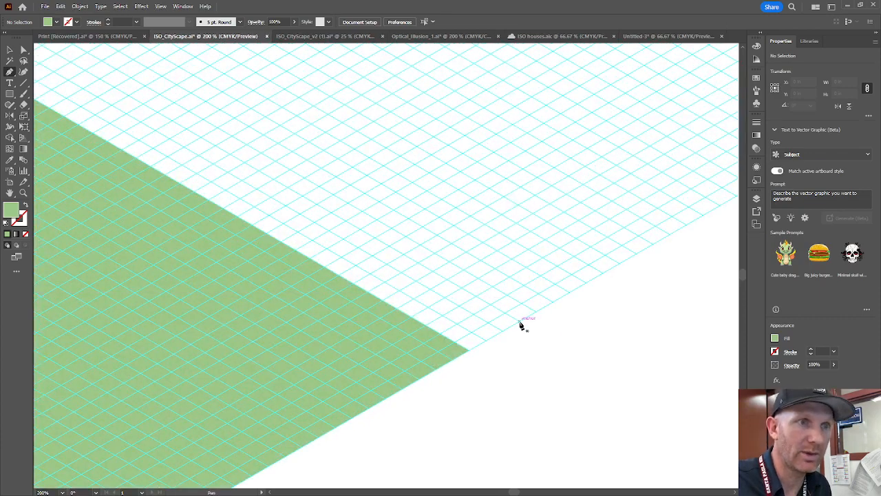
pyautogui.click(519, 320)
pyautogui.moveTo(298, 185); pyautogui.dragTo(516, 355)
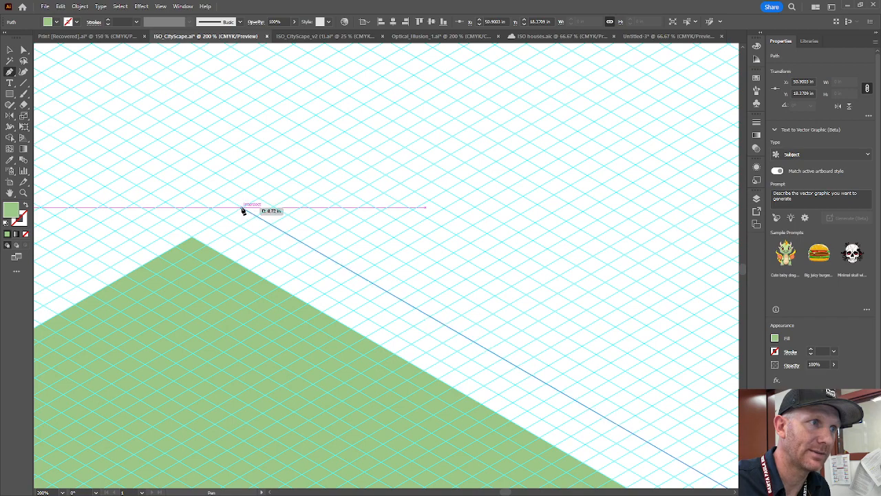
pyautogui.click(242, 209)
pyautogui.moveTo(571, 98); pyautogui.dragTo(379, 280)
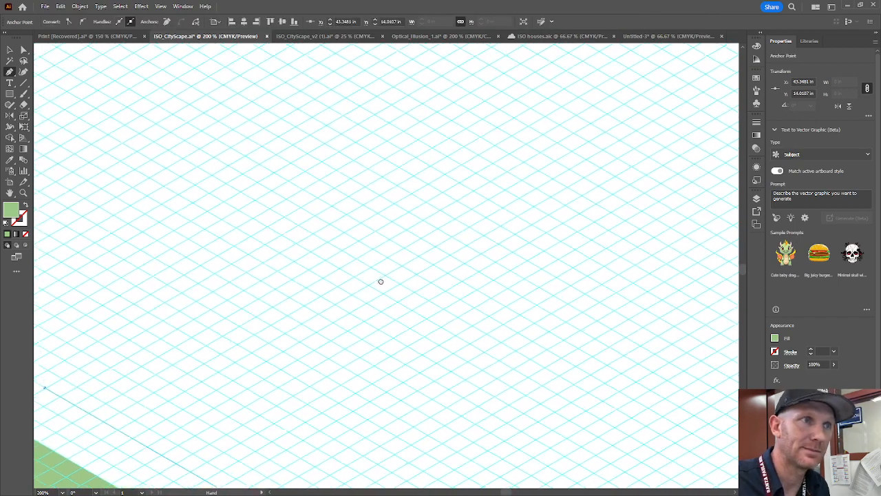
pyautogui.click(430, 170)
pyautogui.scroll(-4, 430, 169)
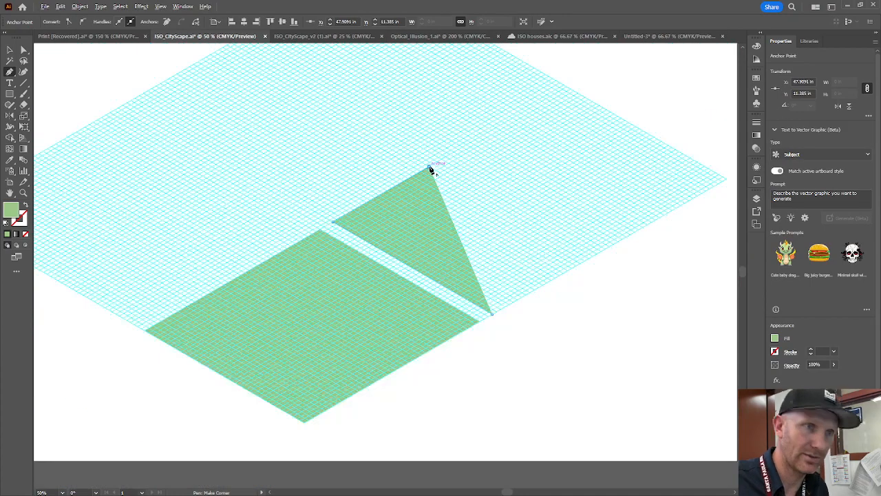
pyautogui.scroll(2, 510, 238)
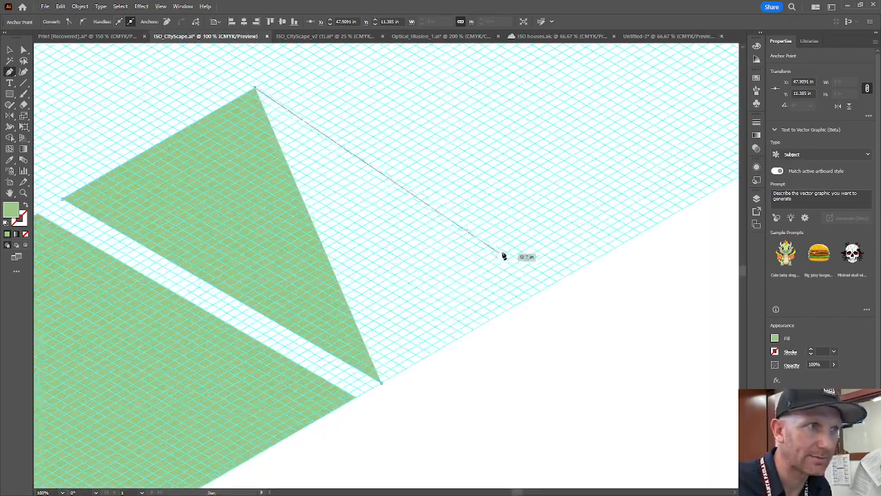
pyautogui.click(573, 273)
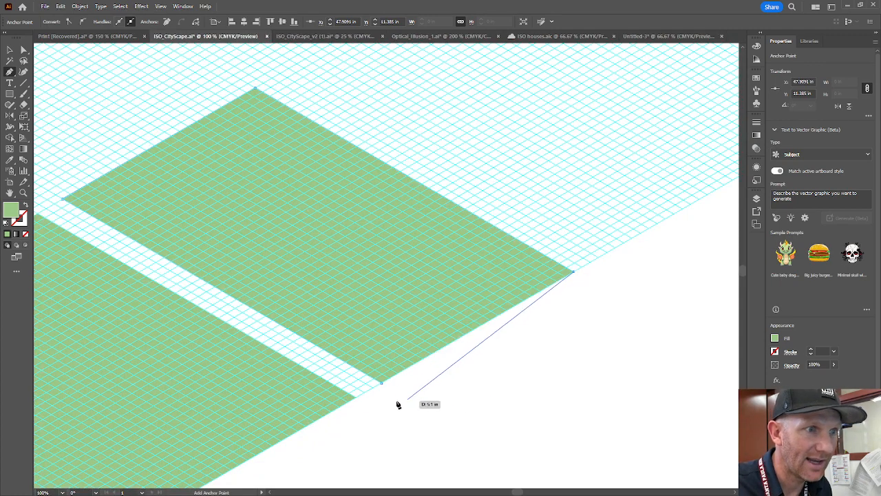
pyautogui.click(383, 382)
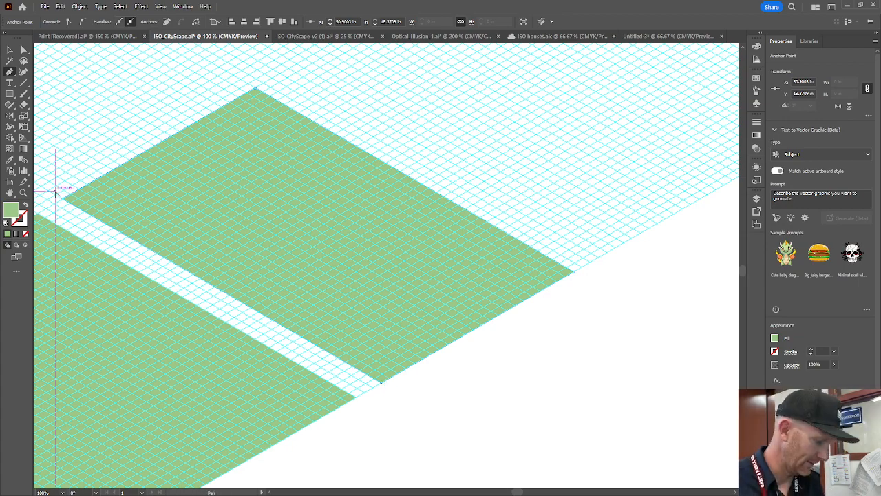
# Move the second block's left corner anchor point exactly onto the grid intersection.
pyautogui.scroll(6, 60, 209)
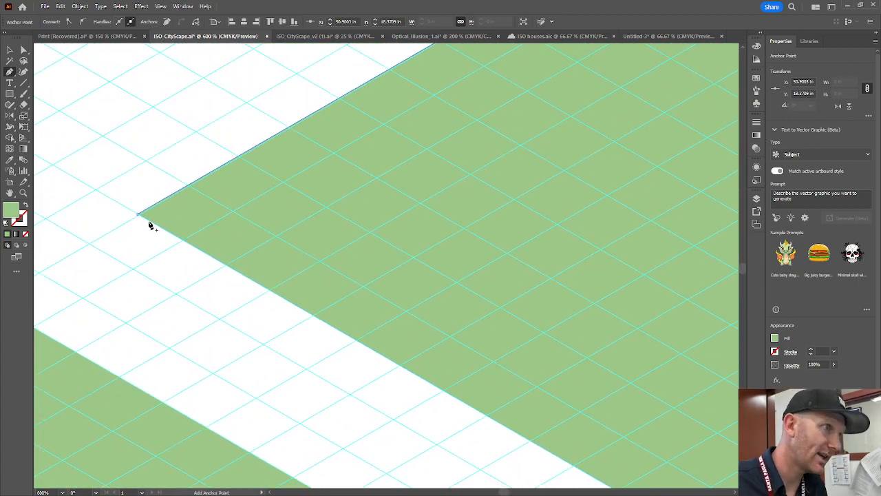
pyautogui.scroll(5, 139, 212)
pyautogui.click(24, 50)
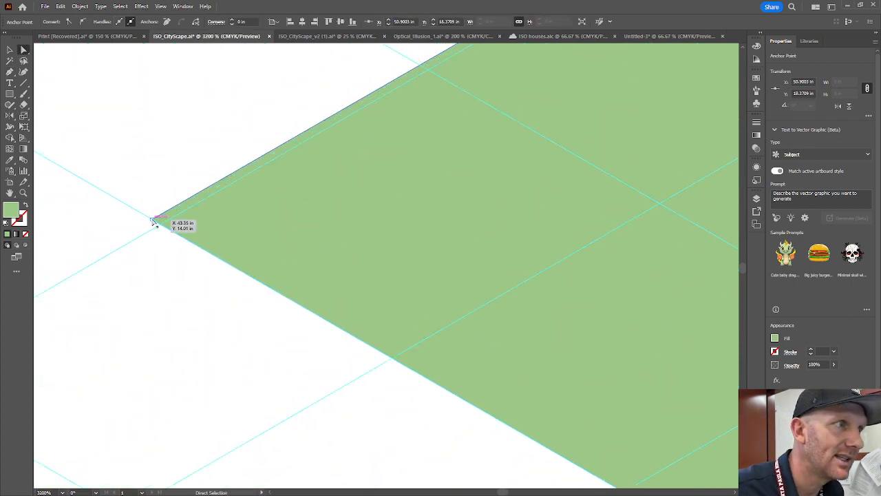
pyautogui.moveTo(153, 220); pyautogui.dragTo(160, 223)
pyautogui.scroll(-5, 599, 193)
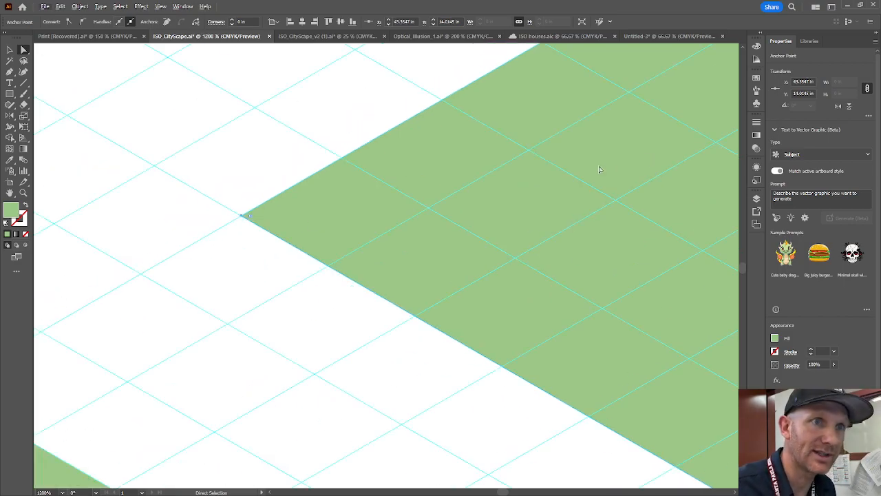
# Examine the second block's other corners and edges for alignment with the isometric grid.
pyautogui.scroll(-6, 651, 158)
pyautogui.scroll(-1, 585, 175)
pyautogui.moveTo(613, 163); pyautogui.dragTo(363, 247)
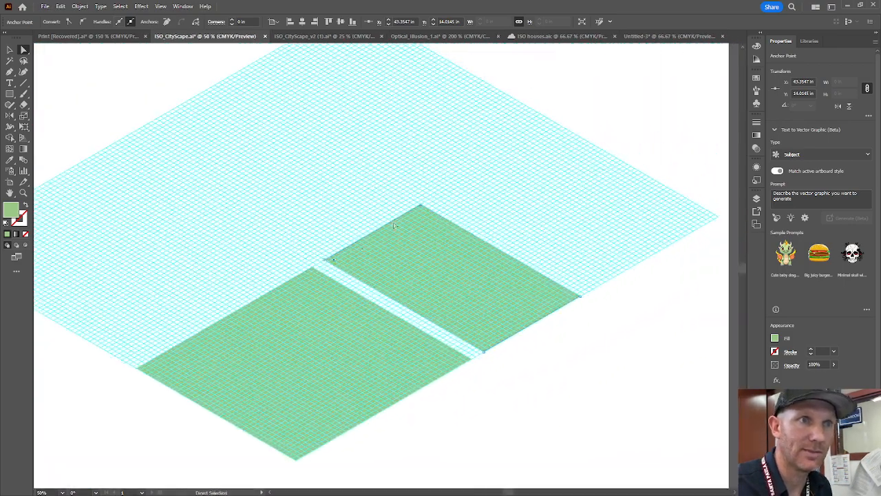
pyautogui.scroll(6, 427, 205)
pyautogui.scroll(2, 437, 275)
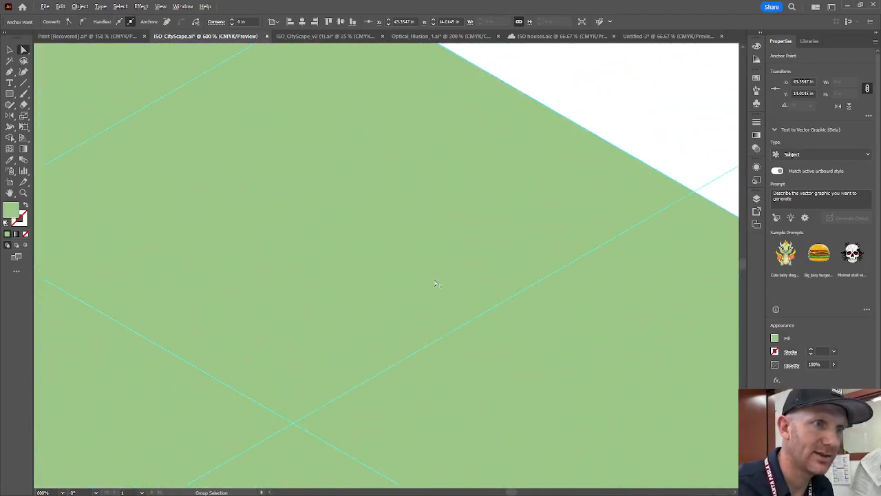
pyautogui.scroll(-6, 435, 272)
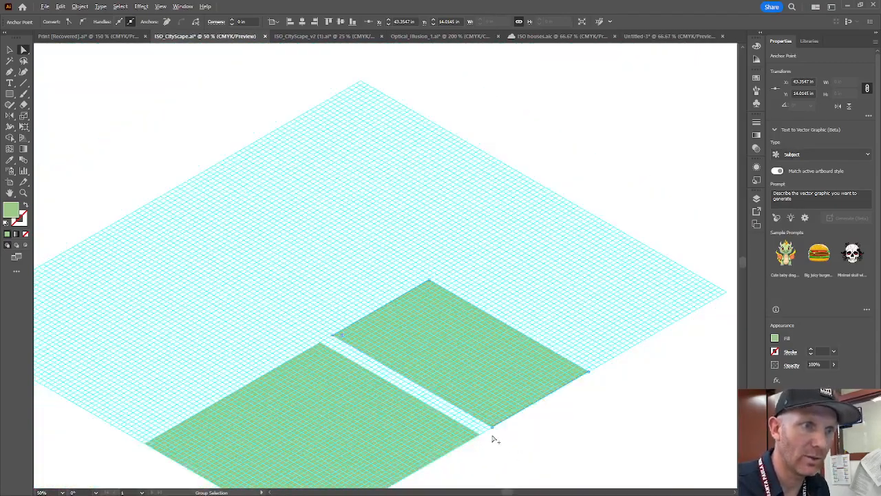
pyautogui.scroll(3, 493, 436)
pyautogui.scroll(-6, 489, 384)
pyautogui.scroll(2, 489, 384)
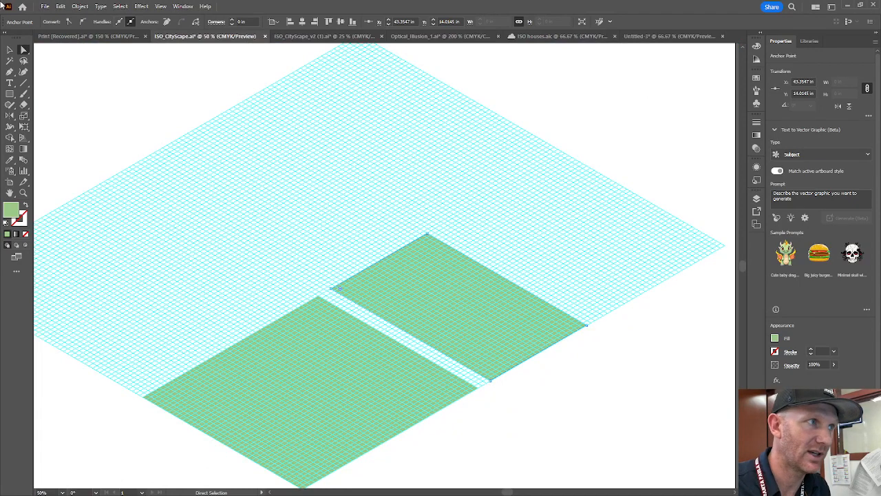
# Duplicate the large green block and place the copy beyond the narrower block, along the grid's lower-right border.
pyautogui.click(9, 50)
pyautogui.click(610, 383)
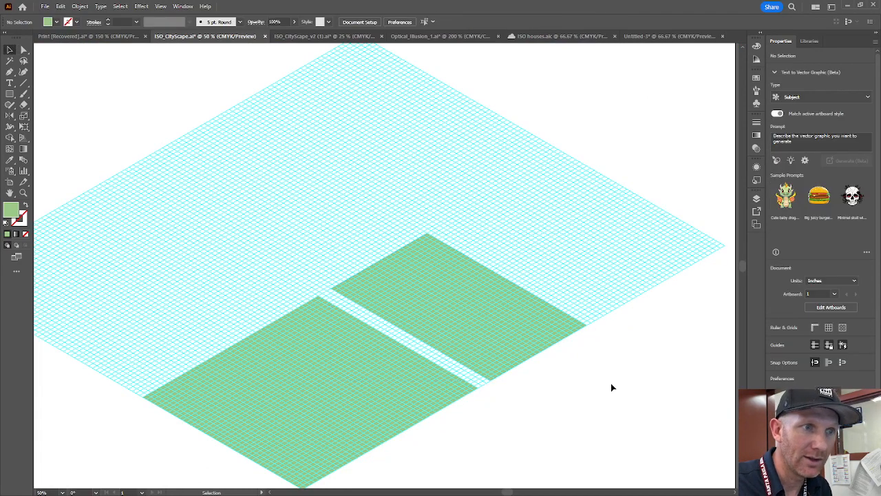
pyautogui.click(334, 382)
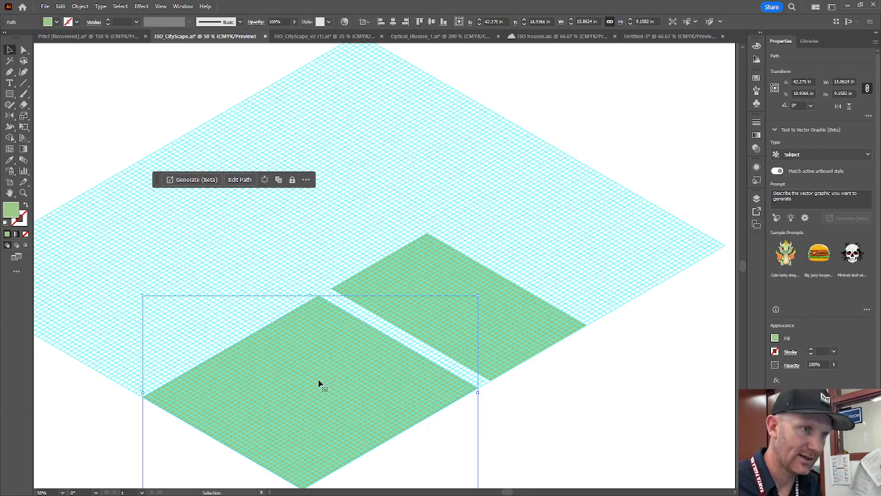
pyautogui.click(572, 344)
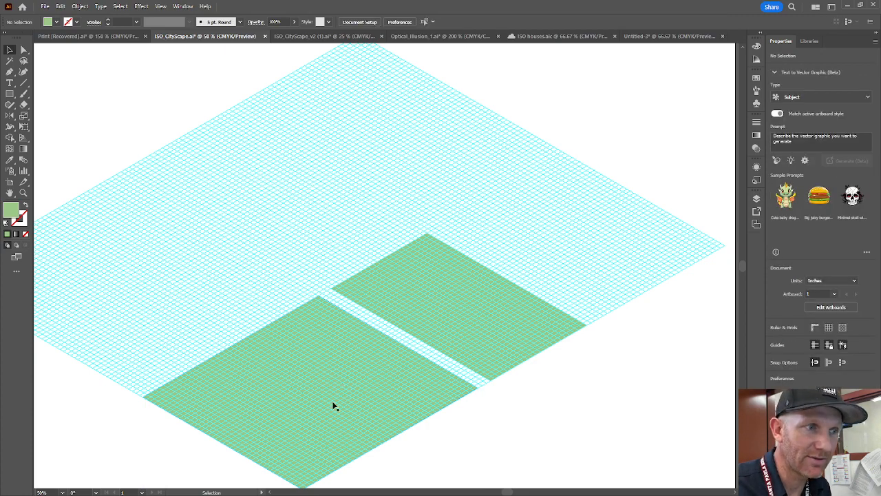
pyautogui.click(409, 404)
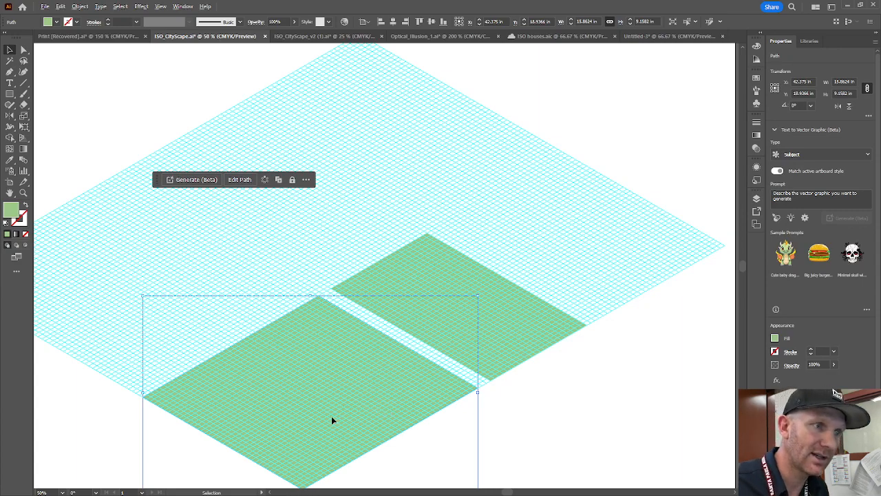
pyautogui.moveTo(332, 418); pyautogui.dragTo(625, 243)
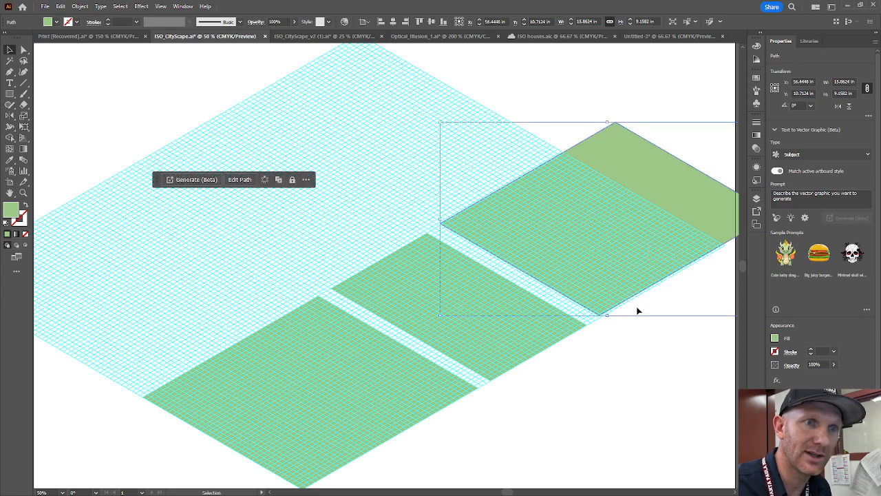
# Align the copied block exactly with the grid lines and lower-right border, leaving a three-cell gap beside the narrower block.
pyautogui.scroll(3, 615, 305)
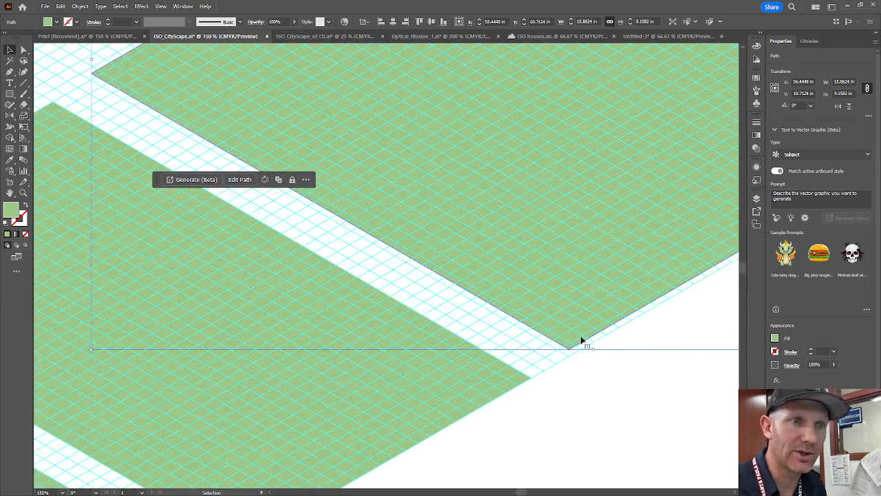
pyautogui.moveTo(582, 338)
pyautogui.mouseDown()
pyautogui.moveTo(578, 329)
pyautogui.moveTo(578, 338)
pyautogui.mouseUp()
pyautogui.scroll(10, 578, 358)
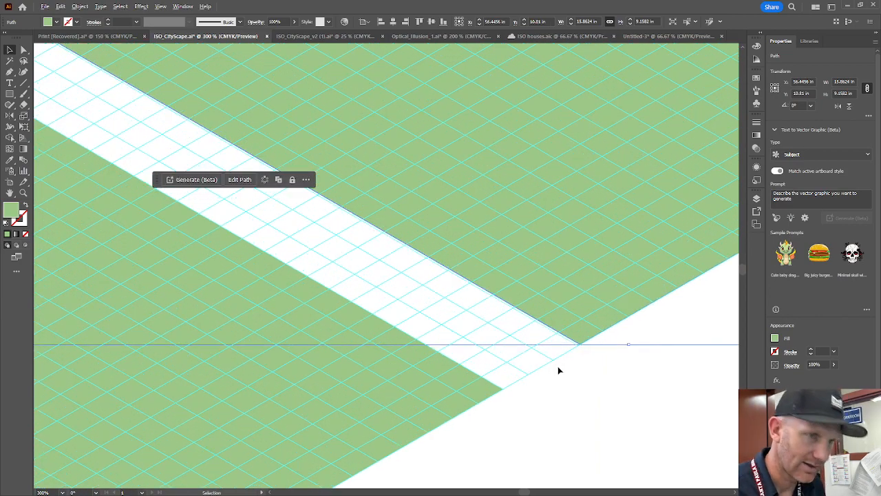
pyautogui.moveTo(668, 275); pyautogui.dragTo(512, 378)
pyautogui.moveTo(510, 324); pyautogui.dragTo(501, 338)
pyautogui.scroll(-6, 536, 304)
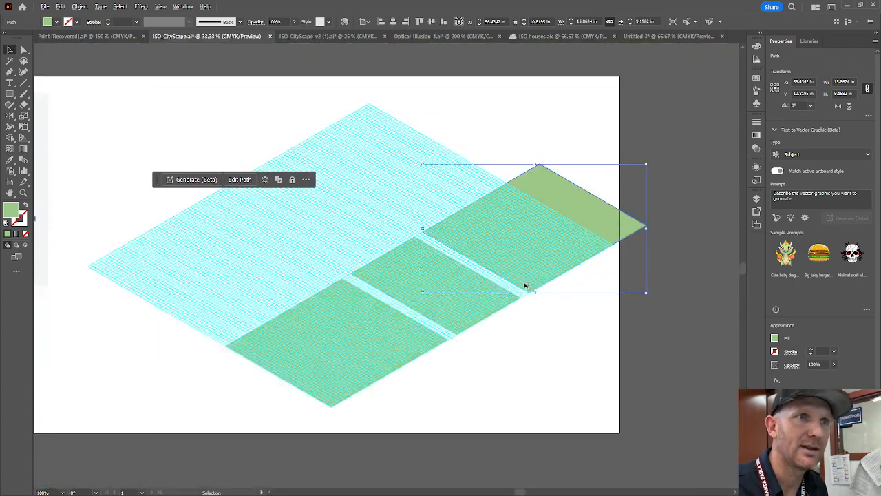
# Trim the overhanging block by moving its two outer corner anchor points onto the grid's upper-right border.
pyautogui.moveTo(565, 193); pyautogui.dragTo(427, 201)
pyautogui.scroll(2, 441, 209)
pyautogui.scroll(3, 441, 211)
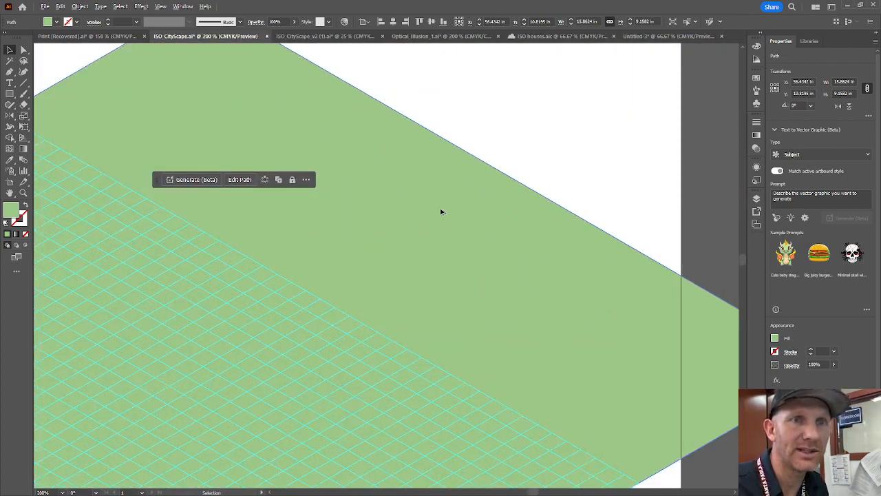
pyautogui.scroll(-2, 441, 212)
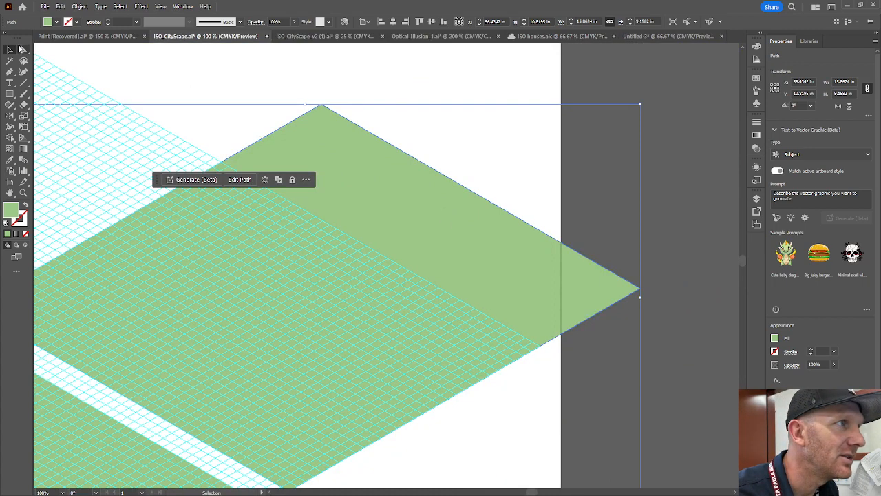
pyautogui.click(22, 49)
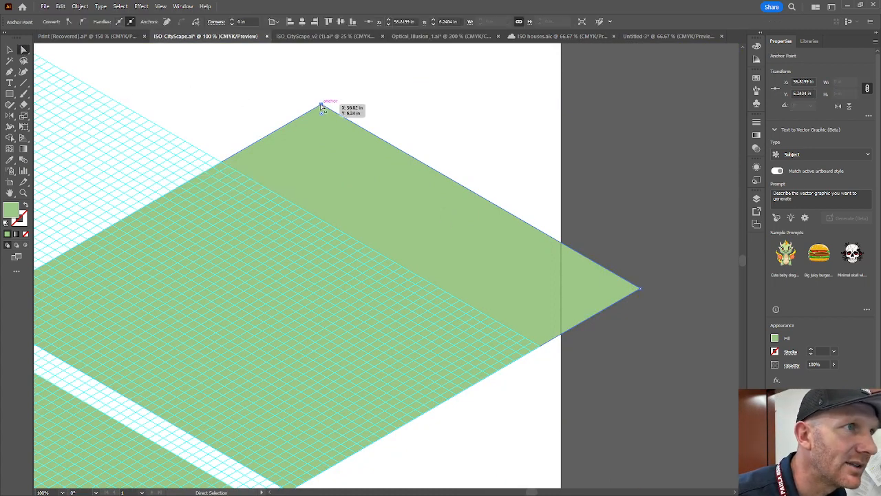
pyautogui.moveTo(320, 103); pyautogui.dragTo(220, 162)
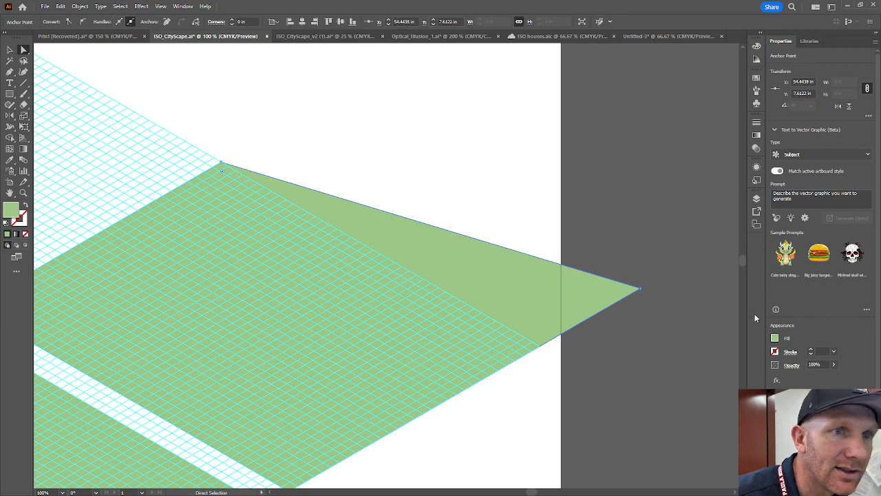
pyautogui.moveTo(640, 291); pyautogui.dragTo(539, 346)
pyautogui.scroll(-2, 437, 247)
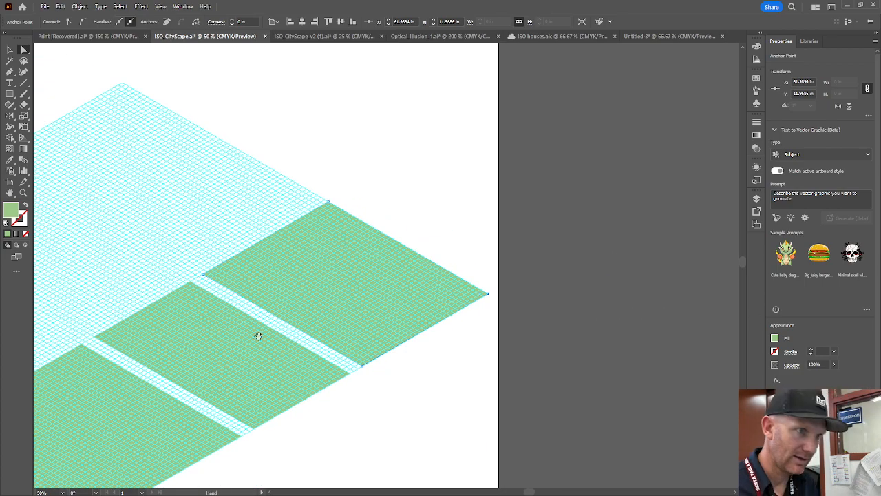
# Select all three green blocks and duplicate them toward the upper left as a second row, leaving a road gap between the rows.
pyautogui.moveTo(160, 328); pyautogui.dragTo(419, 272)
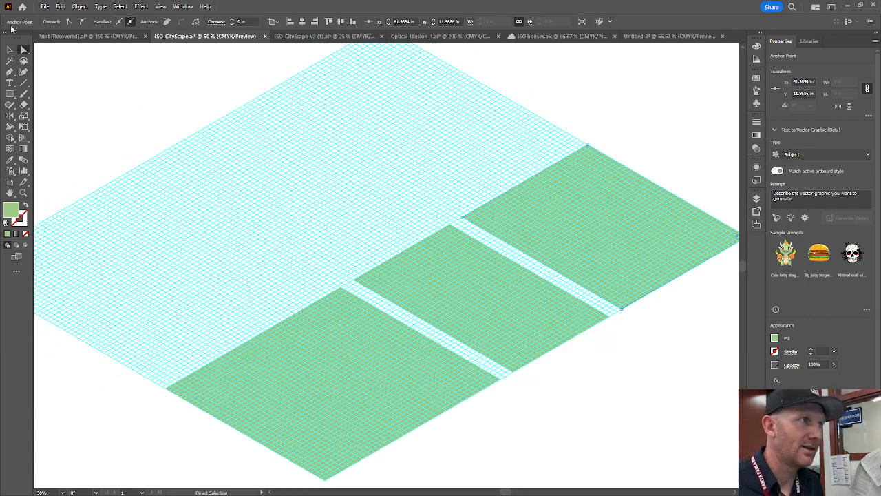
pyautogui.click(9, 51)
pyautogui.click(544, 375)
pyautogui.click(399, 358)
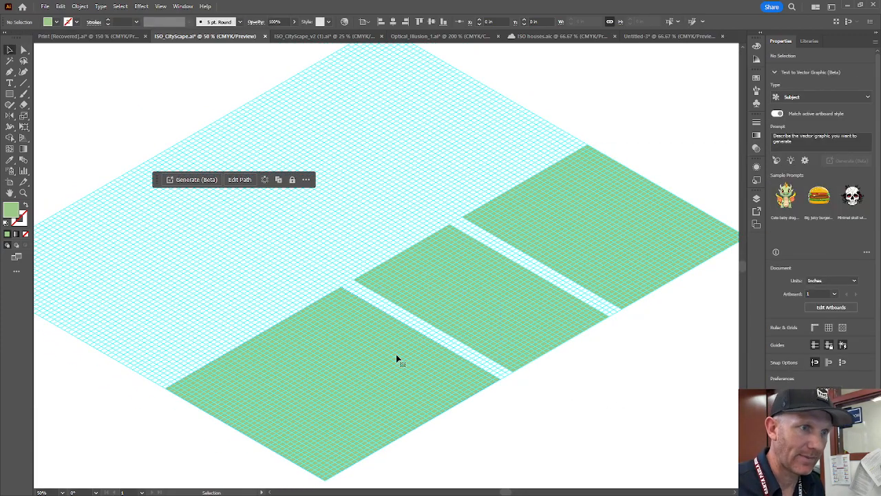
pyautogui.keyDown('shift'); pyautogui.click(585, 288); pyautogui.keyUp('shift')
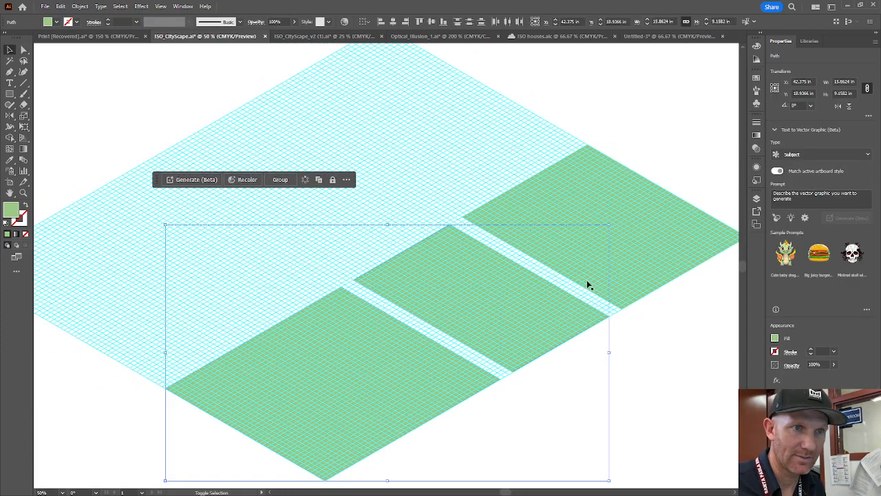
pyautogui.keyDown('shift'); pyautogui.click(658, 210); pyautogui.keyUp('shift')
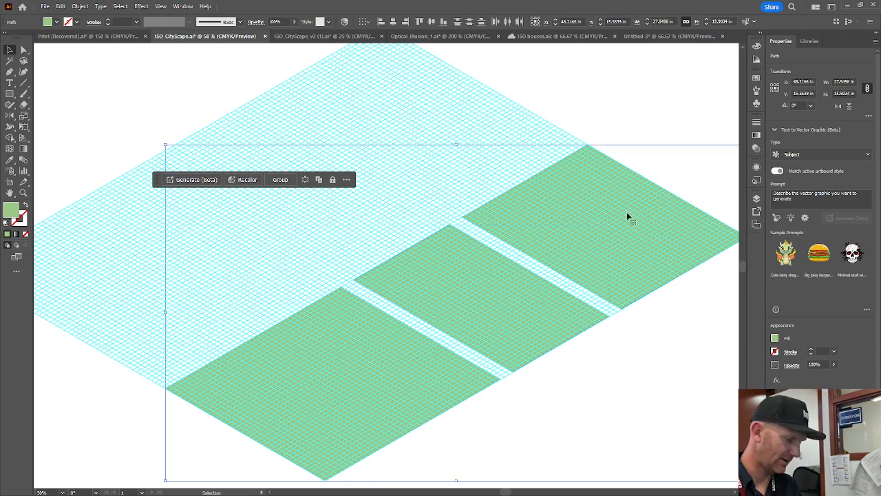
pyautogui.moveTo(547, 330); pyautogui.dragTo(372, 238)
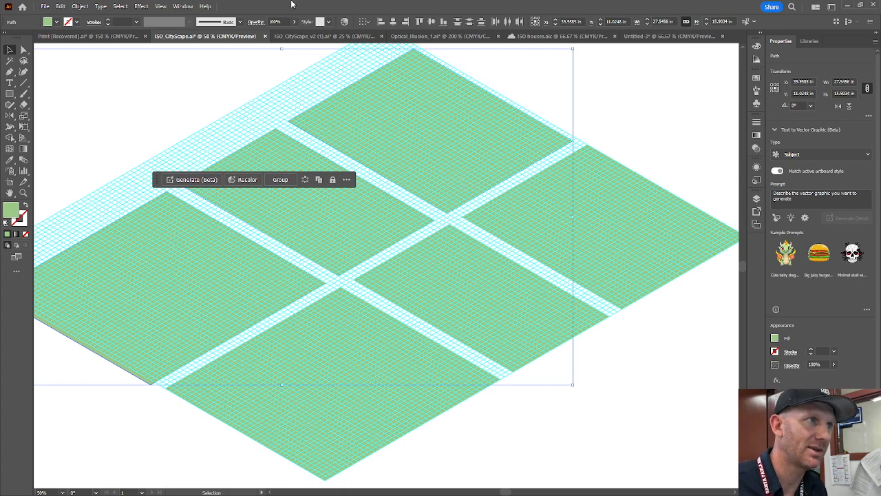
# Reflect the duplicated row of blocks across the vertical axis and deselect it.
pyautogui.click(78, 8)
pyautogui.moveTo(145, 18)
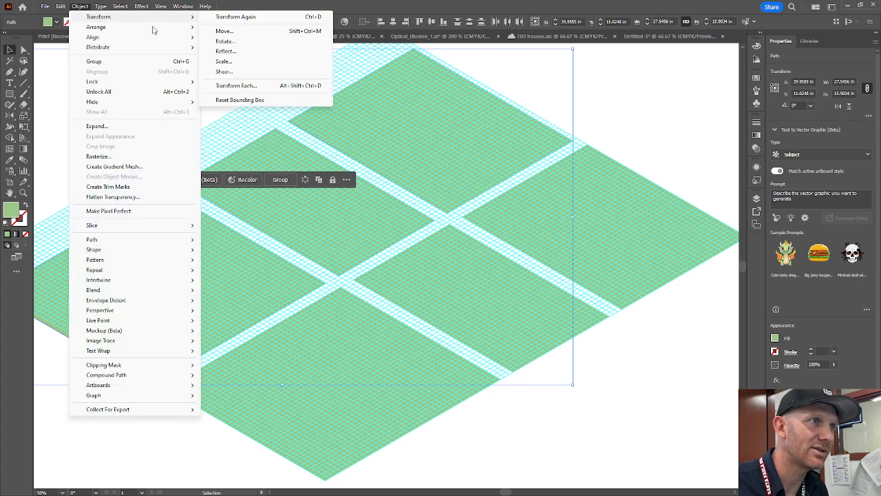
pyautogui.click(225, 51)
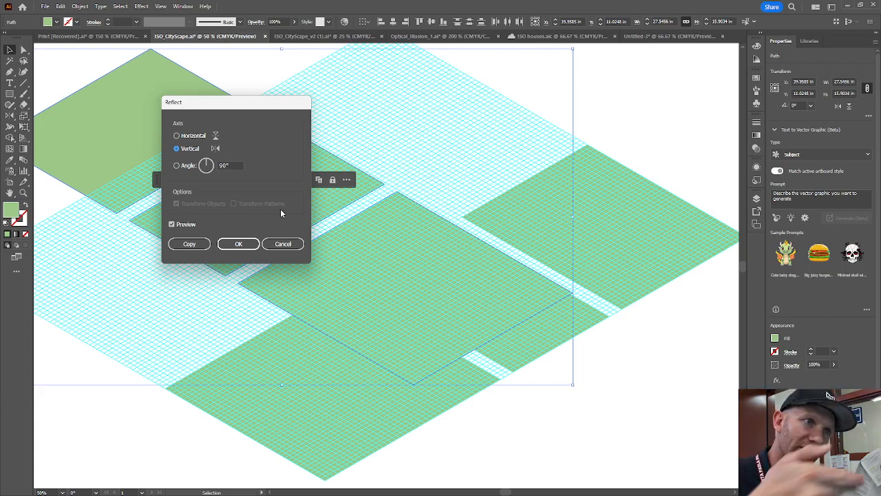
pyautogui.click(238, 244)
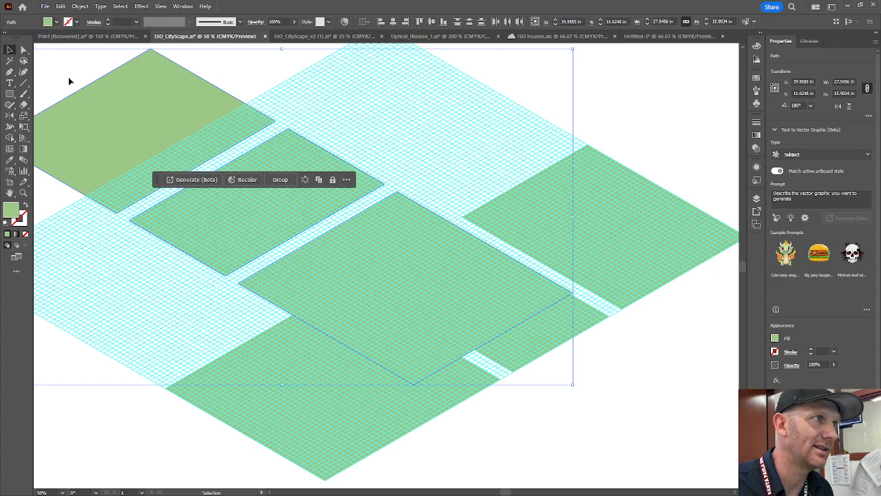
pyautogui.click(51, 64)
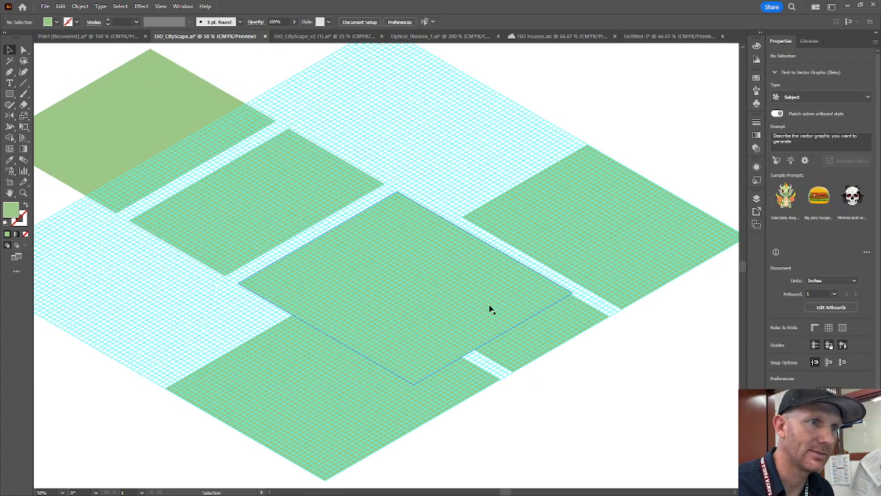
# Move the largest reflected block to the grid's upper-right side and align its bottom corner to a grid intersection, leaving a road gap.
pyautogui.click(374, 329)
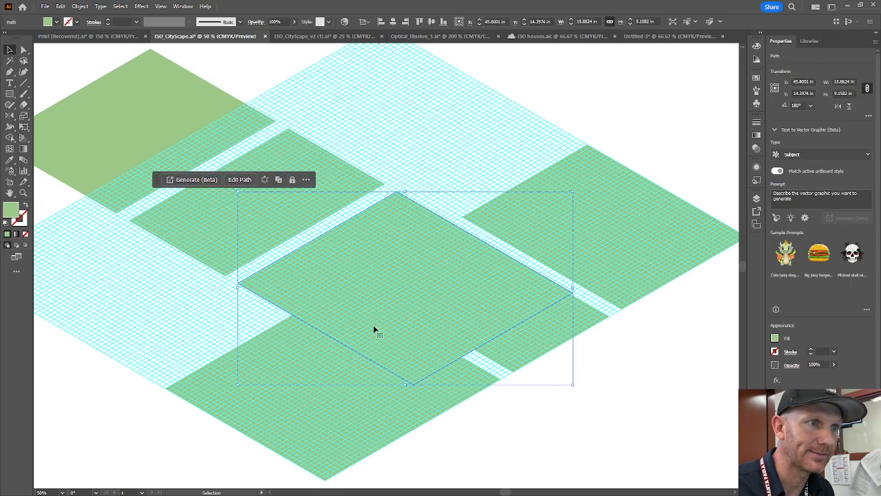
pyautogui.moveTo(374, 328); pyautogui.dragTo(433, 136)
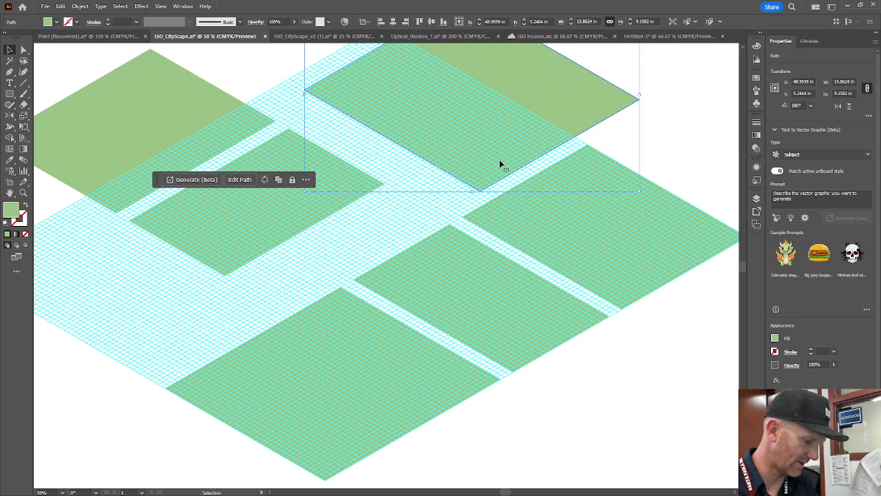
pyautogui.scroll(5, 500, 164)
pyautogui.moveTo(445, 293); pyautogui.dragTo(434, 270)
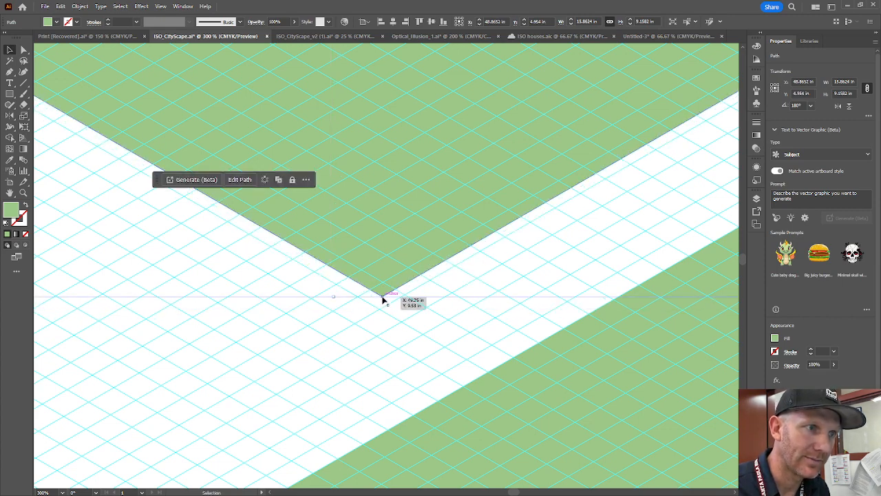
pyautogui.moveTo(381, 300); pyautogui.dragTo(381, 313)
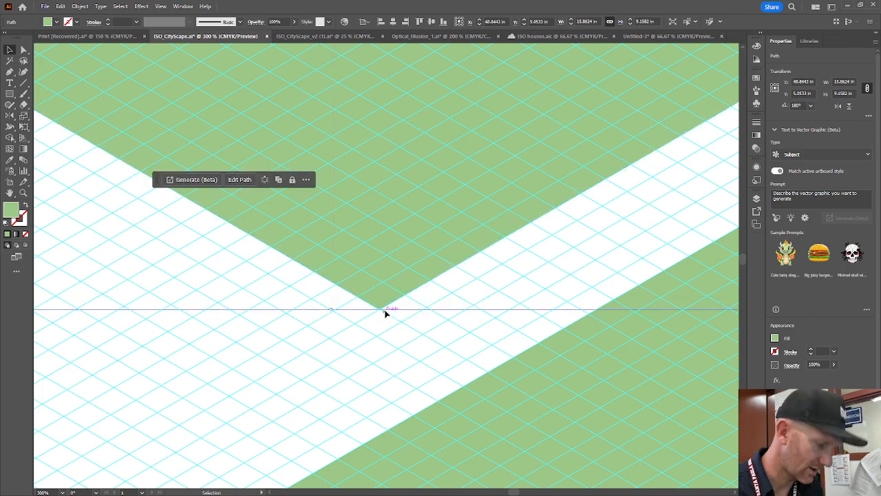
pyautogui.scroll(-4, 412, 282)
# Move the narrower reflected block beside the largest reflected one and snap its right corner to a grid intersection, leaving a three-cell gap.
pyautogui.moveTo(227, 273); pyautogui.dragTo(367, 283)
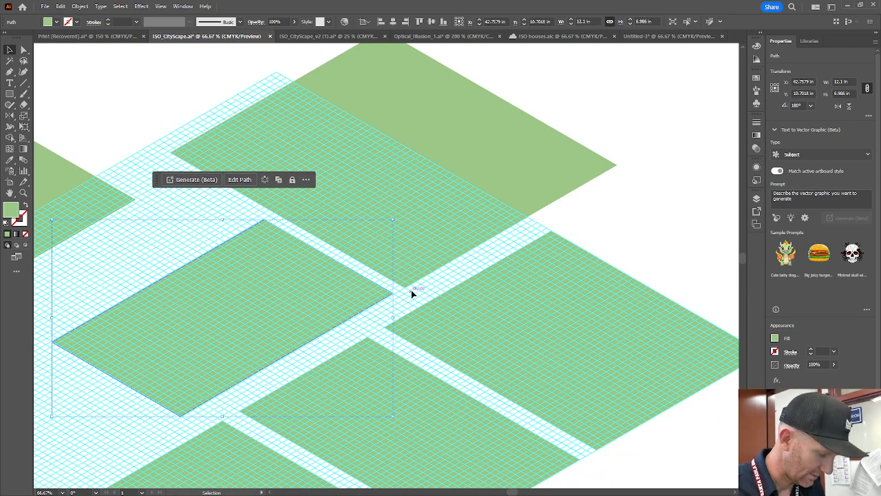
pyautogui.scroll(4, 412, 293)
pyautogui.moveTo(320, 310); pyautogui.dragTo(301, 326)
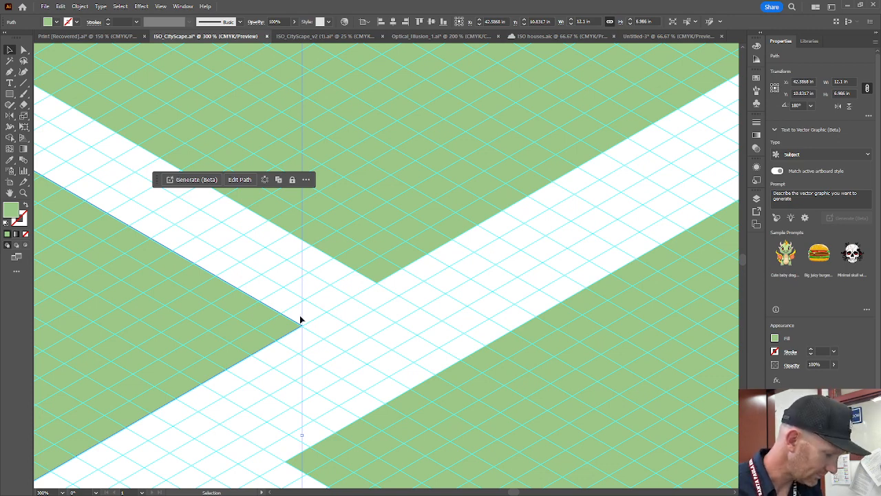
pyautogui.scroll(3, 300, 318)
pyautogui.moveTo(278, 348); pyautogui.dragTo(301, 346)
pyautogui.scroll(-10, 364, 340)
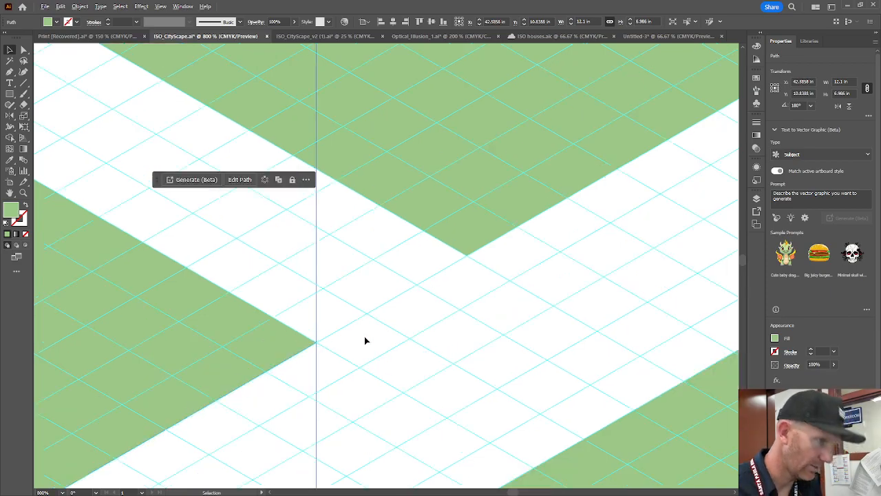
pyautogui.scroll(5, 207, 255)
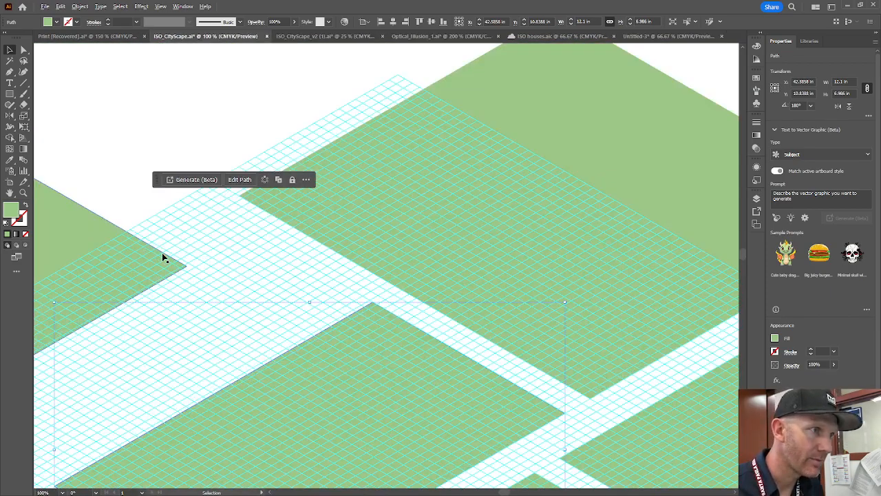
# Move the remaining reflected block above the narrower one, align its right corner to the grid with road gaps around it, and deselect it.
pyautogui.click(91, 230)
pyautogui.moveTo(49, 237); pyautogui.dragTo(230, 255)
pyautogui.scroll(4, 344, 262)
pyautogui.scroll(1, 355, 255)
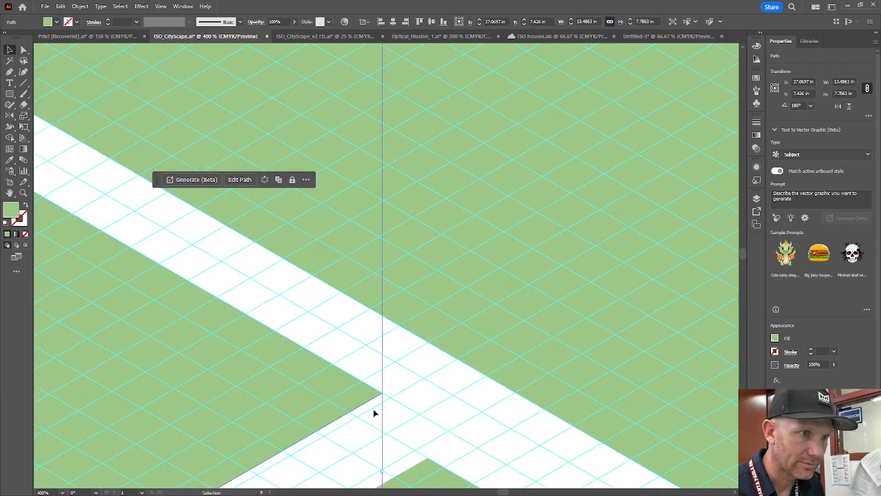
pyautogui.click(412, 404)
pyautogui.click(370, 388)
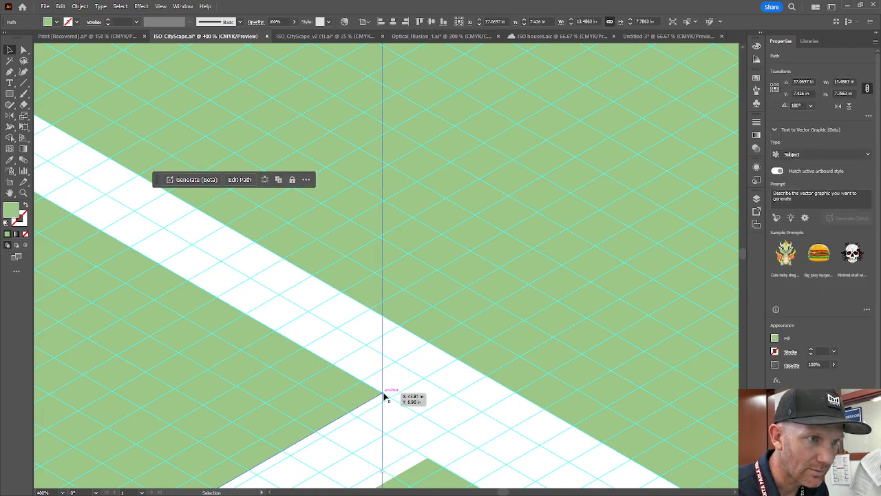
pyautogui.moveTo(384, 396); pyautogui.dragTo(391, 399)
pyautogui.scroll(-6, 418, 402)
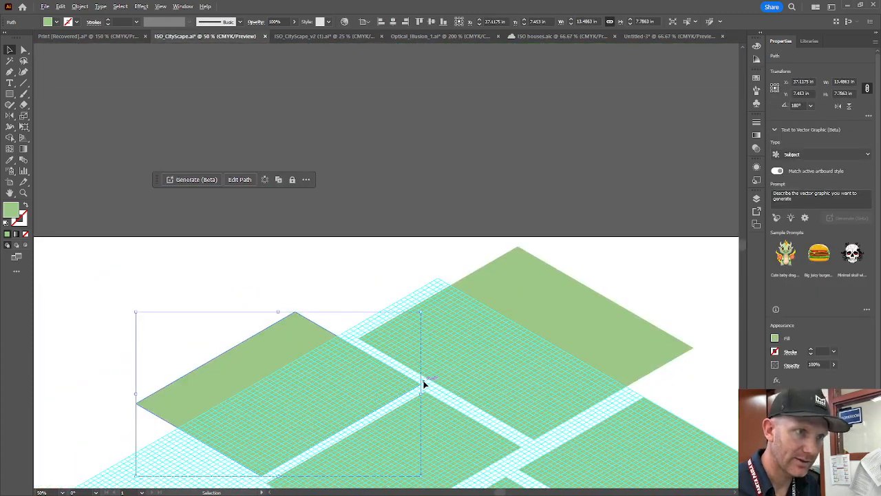
pyautogui.moveTo(561, 368); pyautogui.dragTo(530, 177)
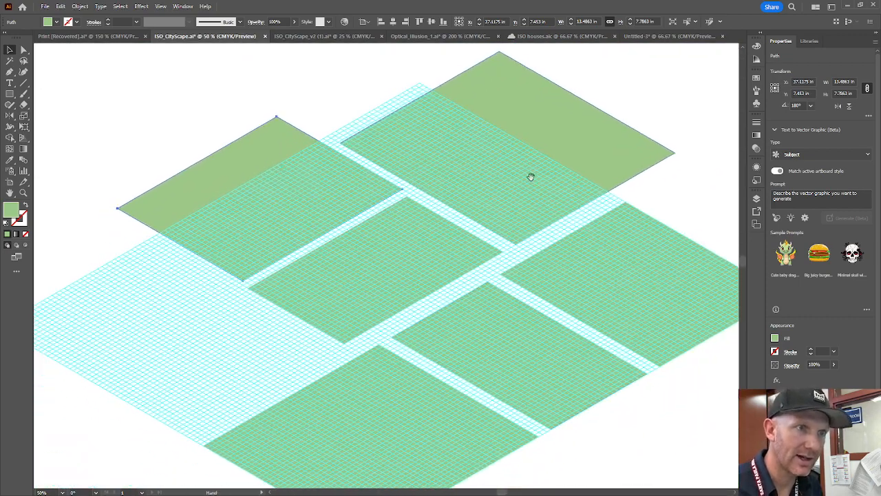
pyautogui.click(653, 193)
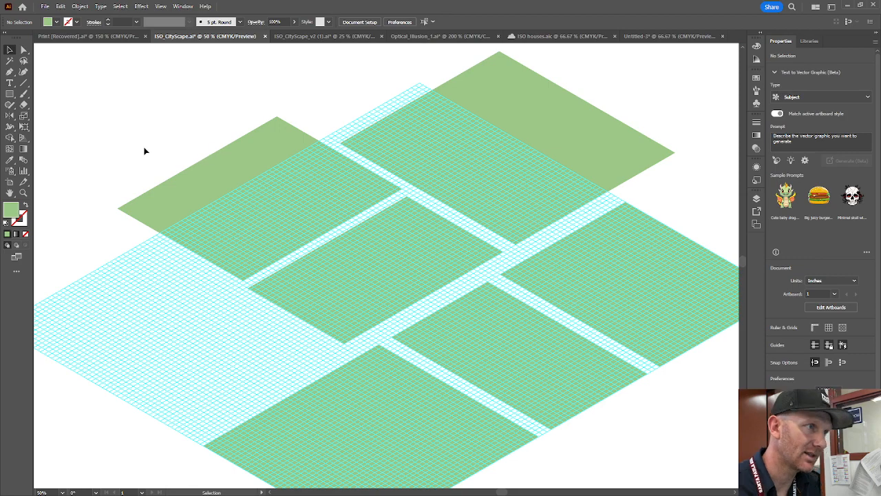
# Trim the block overhanging the grid's upper-left edge by moving its two outer corners onto that edge, and align its bottom corner to the grid.
pyautogui.click(23, 49)
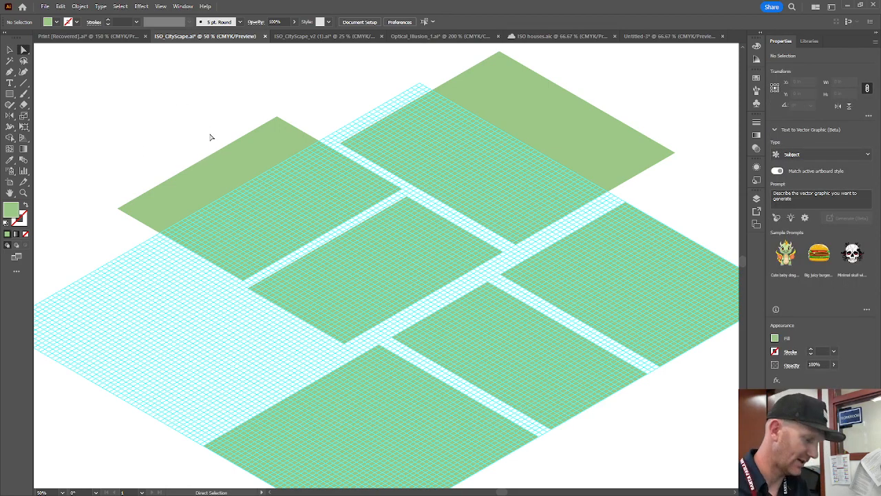
pyautogui.scroll(3, 211, 137)
pyautogui.scroll(2, 255, 190)
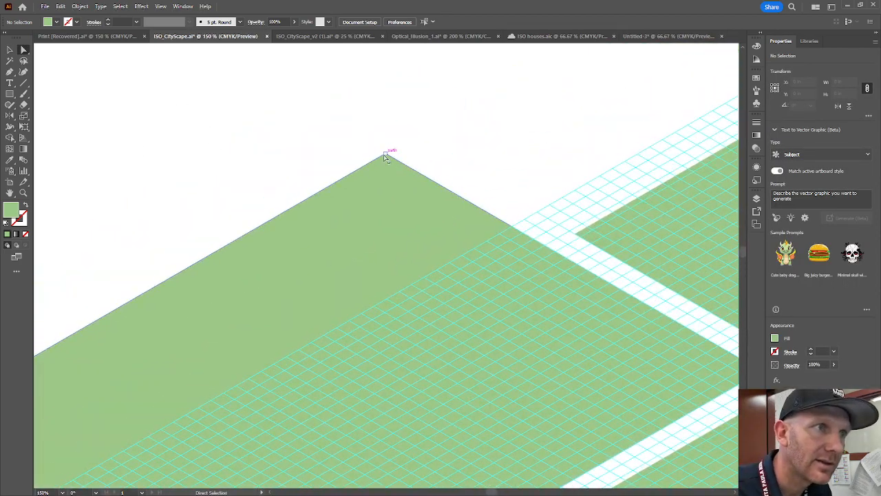
pyautogui.click(384, 154)
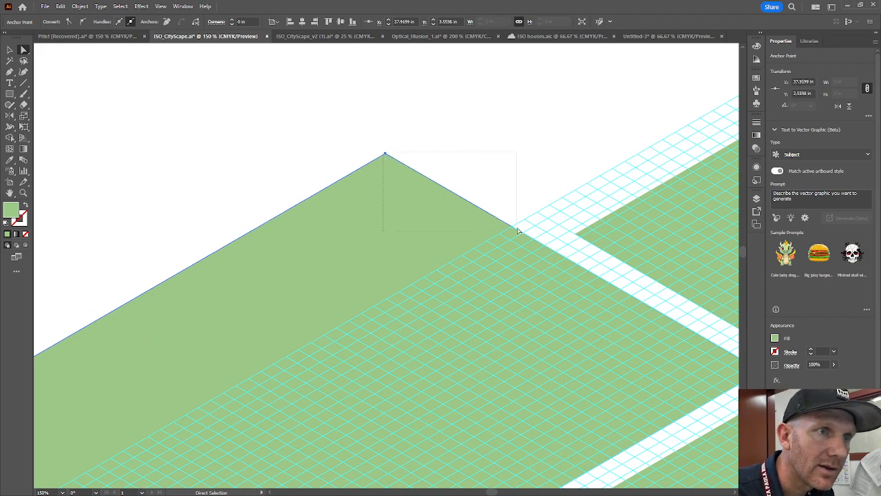
pyautogui.moveTo(384, 154); pyautogui.dragTo(512, 227)
pyautogui.moveTo(251, 287); pyautogui.dragTo(531, 81)
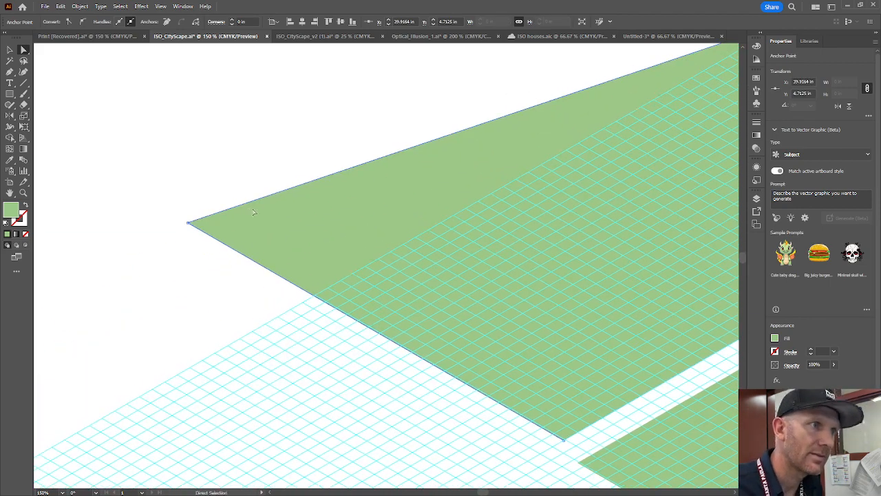
pyautogui.moveTo(187, 225); pyautogui.dragTo(315, 295)
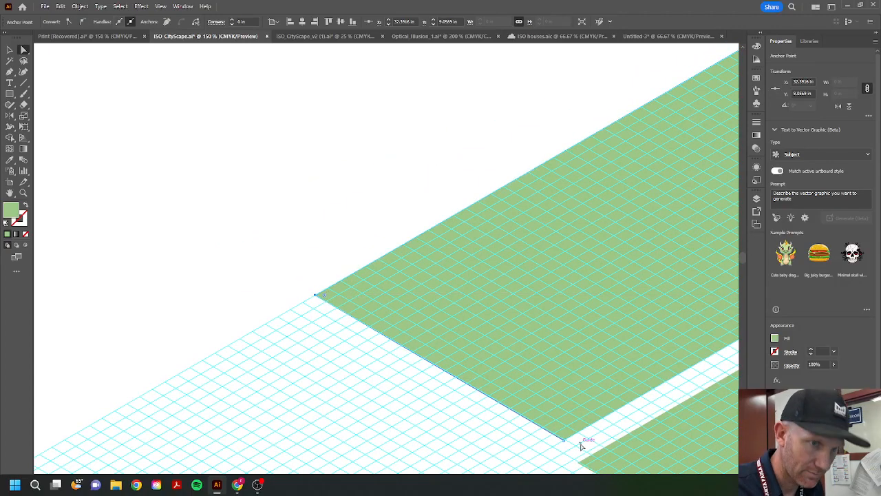
pyautogui.keyDown('alt'); pyautogui.scroll(1, 568, 445); pyautogui.keyUp('alt')
pyautogui.keyDown('alt'); pyautogui.scroll(1, 567, 445); pyautogui.keyUp('alt')
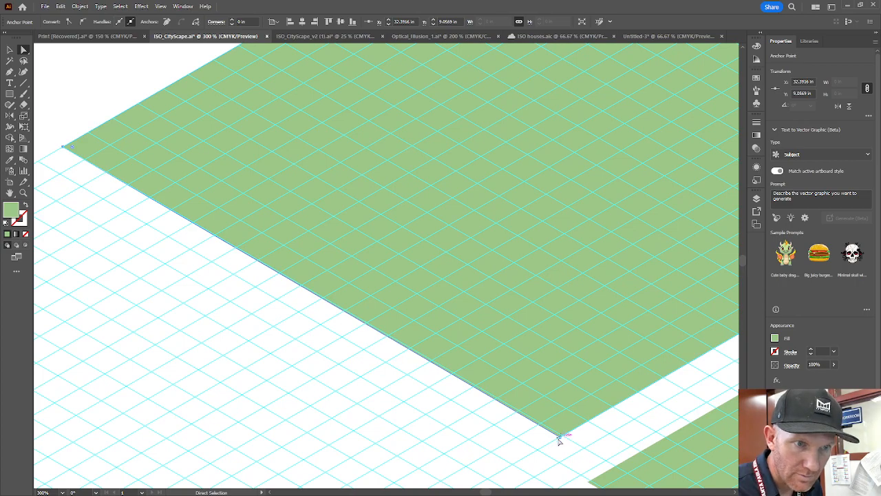
pyautogui.keyDown('alt'); pyautogui.scroll(-5, 565, 434); pyautogui.keyUp('alt')
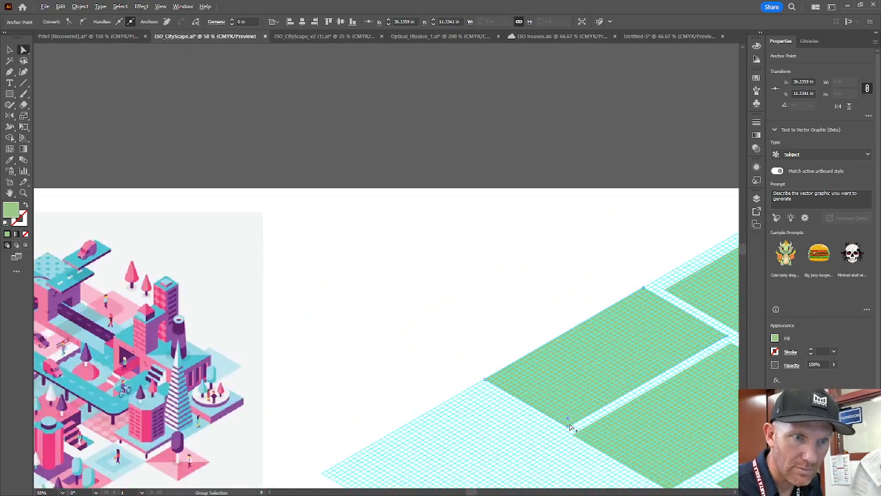
# Reshape the topmost block by moving its top corner to the grid's apex and its left and right corners onto the grid's outer edges.
pyautogui.scroll(-2, 569, 426)
pyautogui.moveTo(649, 374); pyautogui.dragTo(460, 362)
pyautogui.scroll(3, 456, 339)
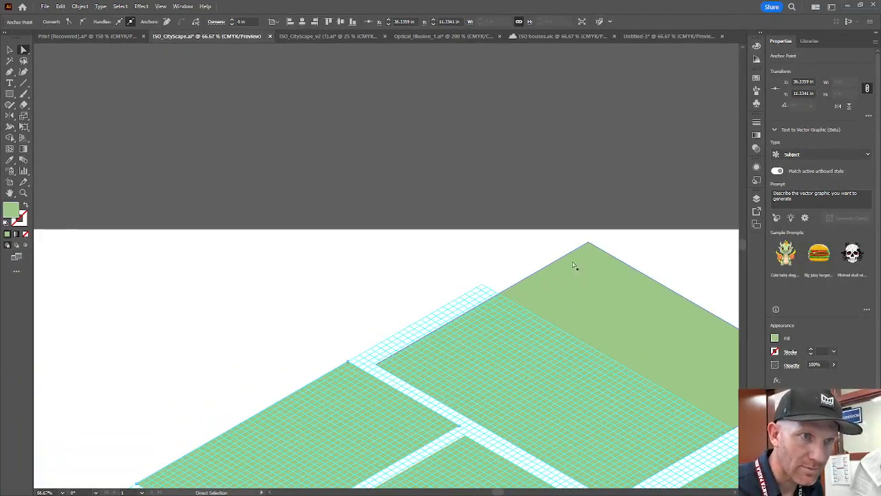
pyautogui.moveTo(588, 242); pyautogui.dragTo(482, 284)
pyautogui.moveTo(612, 360); pyautogui.dragTo(439, 288)
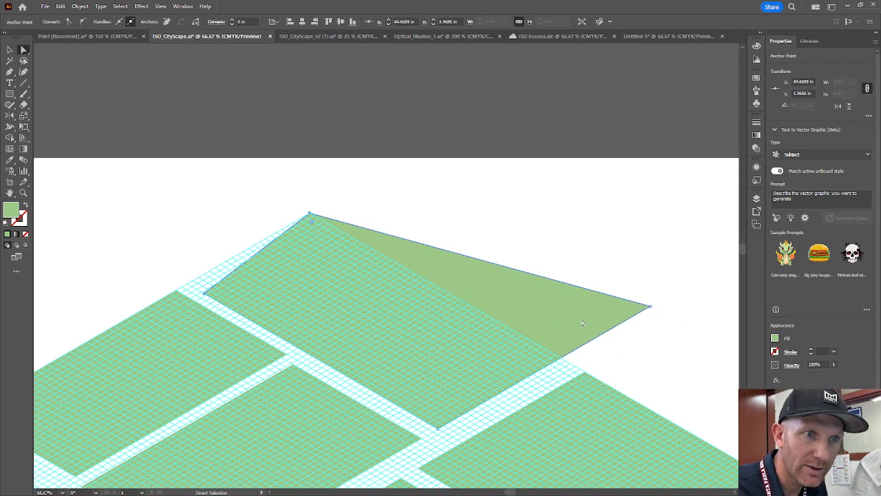
pyautogui.moveTo(652, 310); pyautogui.dragTo(565, 361)
pyautogui.moveTo(204, 296); pyautogui.dragTo(187, 285)
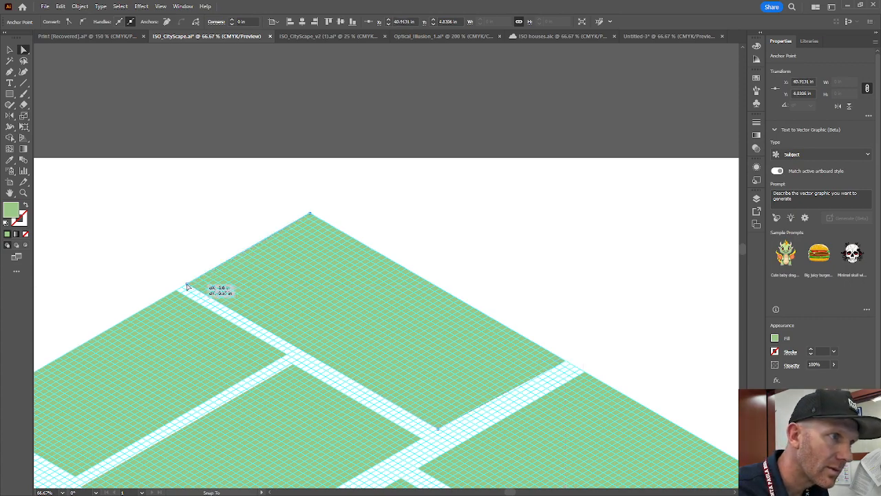
pyautogui.click(176, 258)
# Move the left, bottom and top corners of the middle block in the upper-left row onto grid intersections.
pyautogui.moveTo(290, 404); pyautogui.dragTo(486, 205)
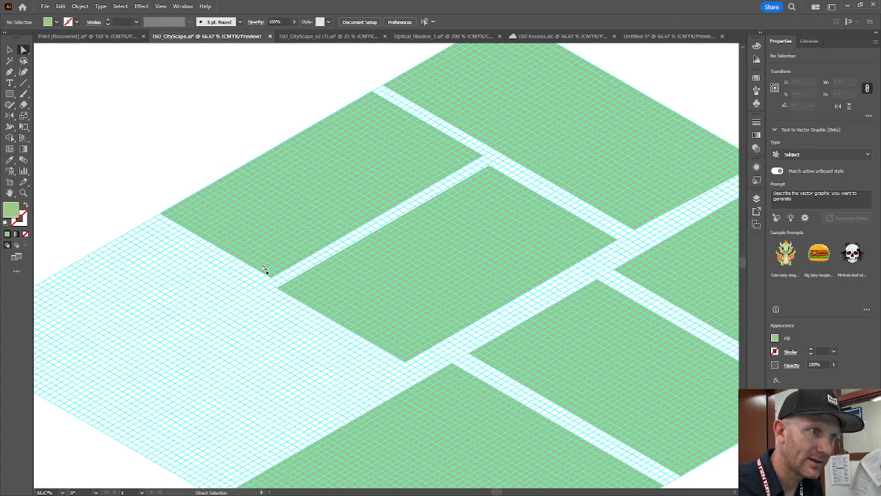
pyautogui.scroll(4, 263, 269)
pyautogui.click(295, 327)
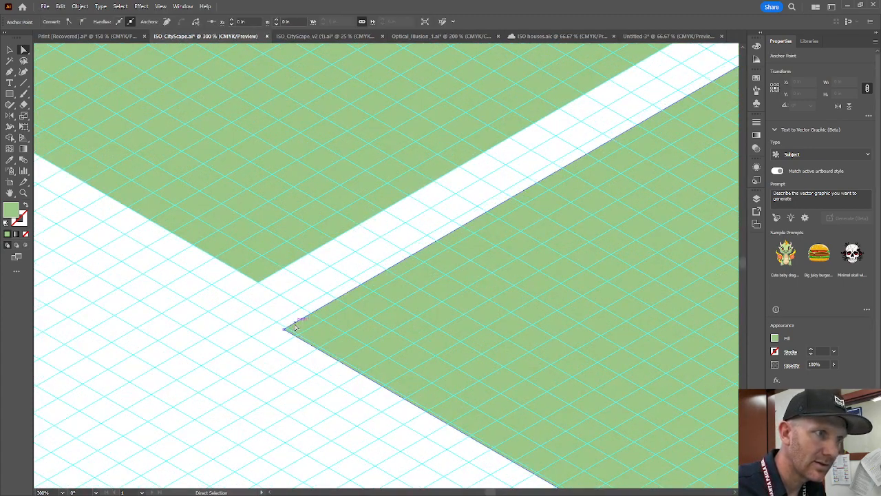
pyautogui.moveTo(287, 330); pyautogui.dragTo(298, 336)
pyautogui.scroll(-5, 393, 354)
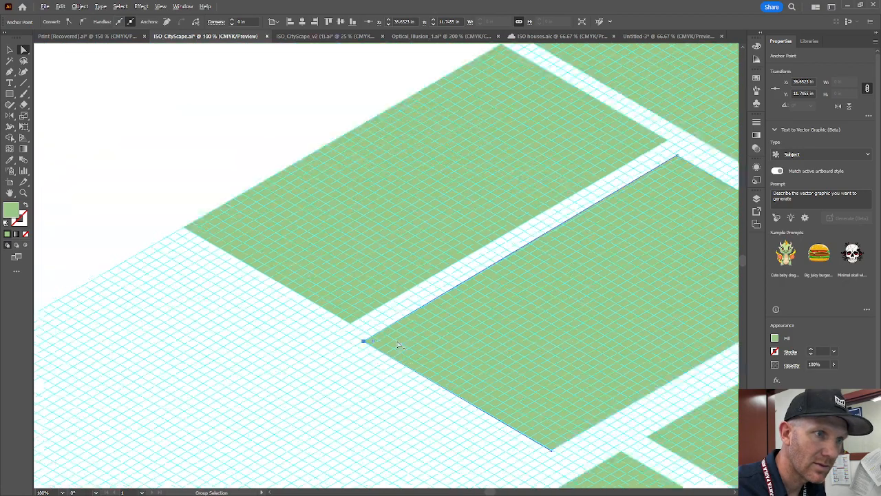
pyautogui.scroll(2, 497, 382)
pyautogui.scroll(3, 500, 384)
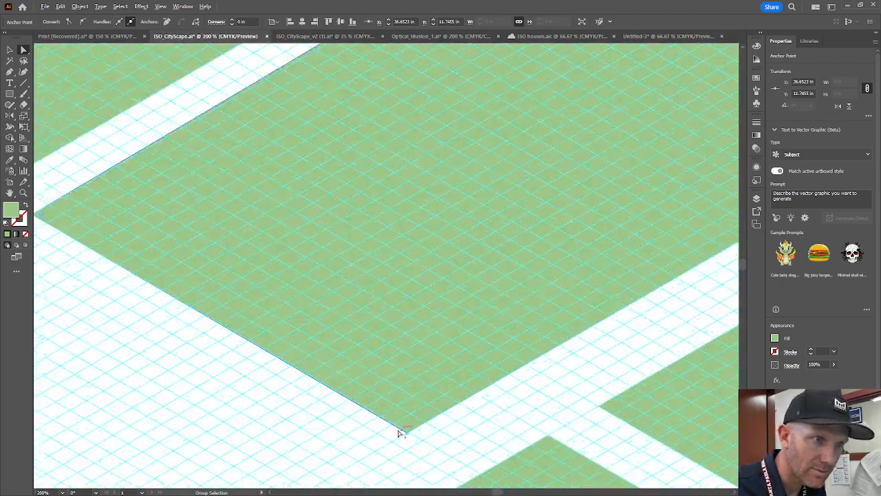
pyautogui.moveTo(417, 438); pyautogui.dragTo(419, 432)
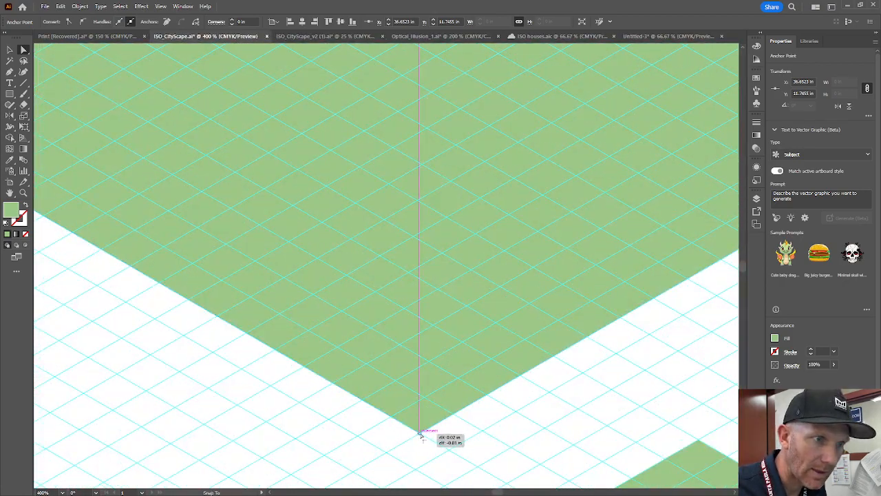
pyautogui.scroll(-5, 420, 433)
pyautogui.scroll(5, 550, 246)
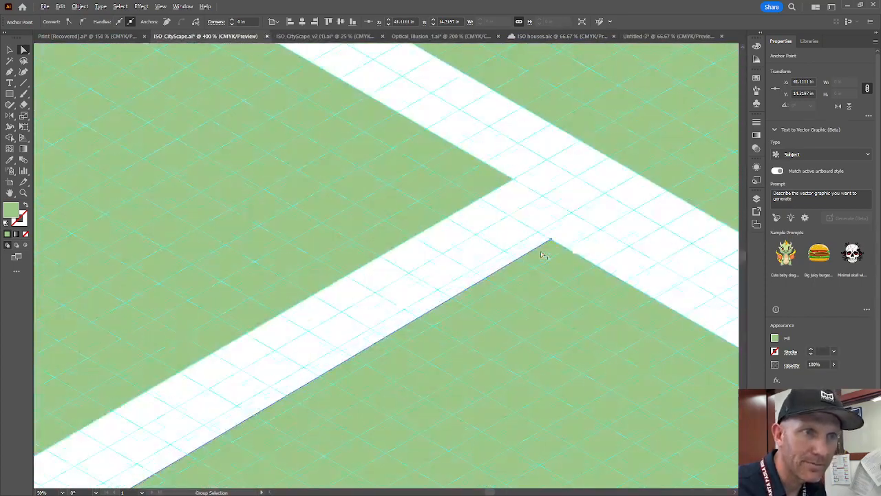
pyautogui.moveTo(546, 237); pyautogui.dragTo(568, 250)
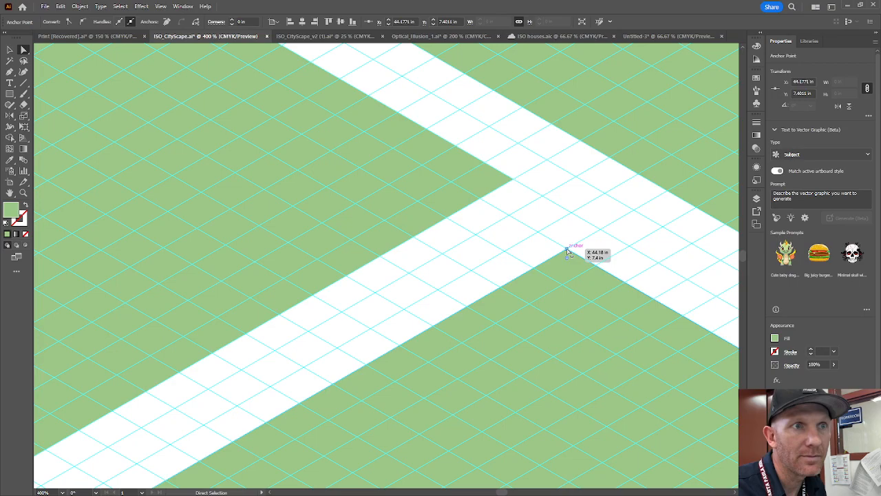
# Pull the upper-left block's right and top corners back one grid cell to widen the road beside the topmost block.
pyautogui.click(474, 179)
pyautogui.click(513, 181)
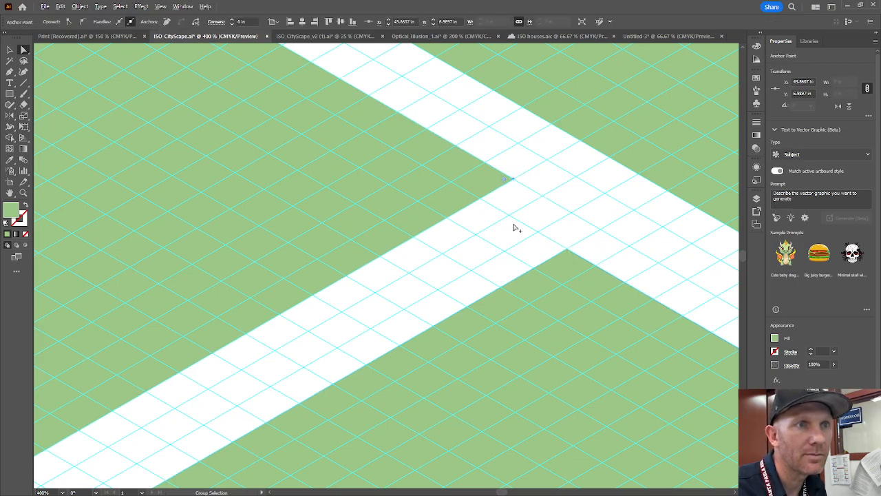
pyautogui.scroll(-5, 515, 227)
pyautogui.scroll(5, 514, 222)
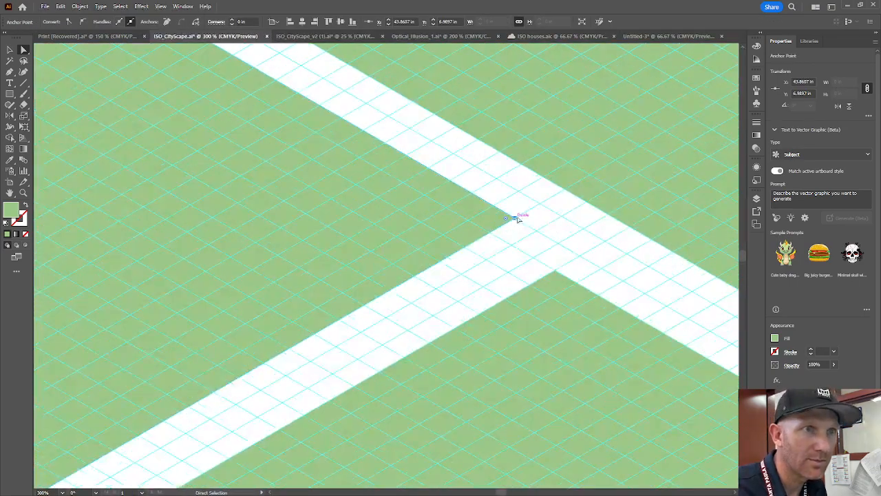
pyautogui.moveTo(515, 219); pyautogui.dragTo(491, 236)
pyautogui.scroll(-5, 488, 234)
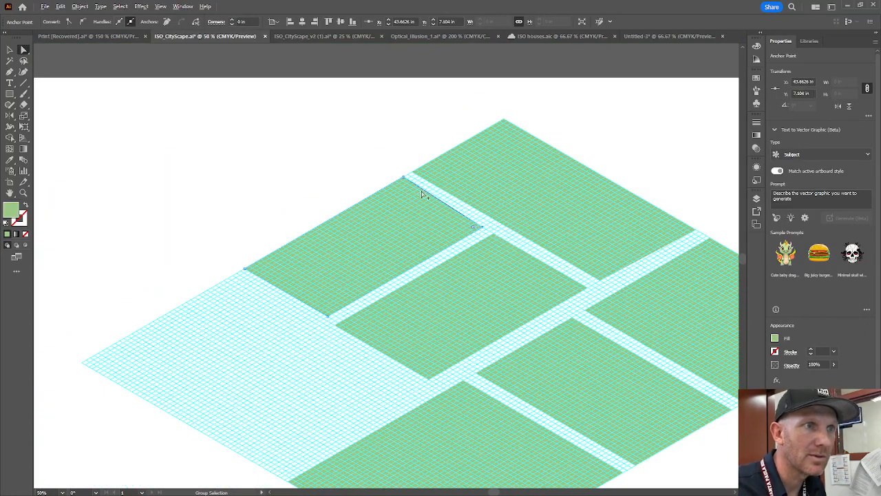
pyautogui.scroll(6, 422, 195)
pyautogui.moveTo(419, 191); pyautogui.dragTo(384, 211)
pyautogui.scroll(-6, 488, 216)
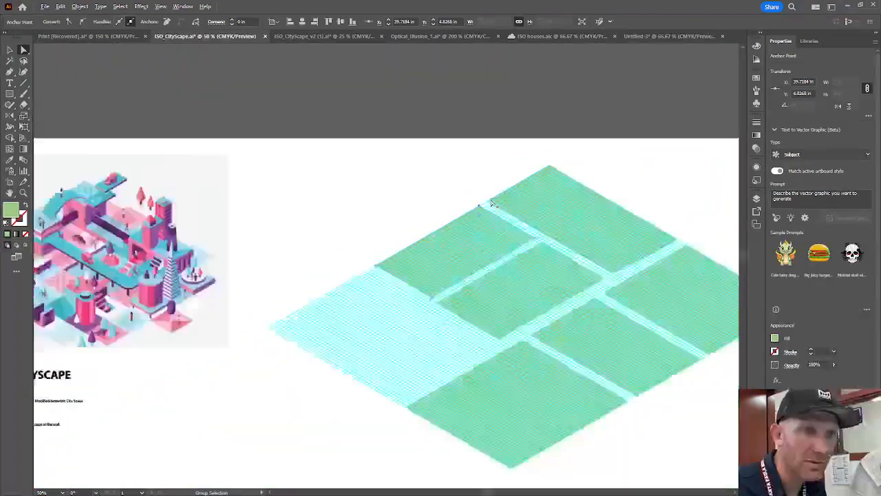
# Draw a four-sided green block with the Pen tool over the grid's empty left end, leaving road gaps to the neighbouring blocks.
pyautogui.scroll(3, 465, 338)
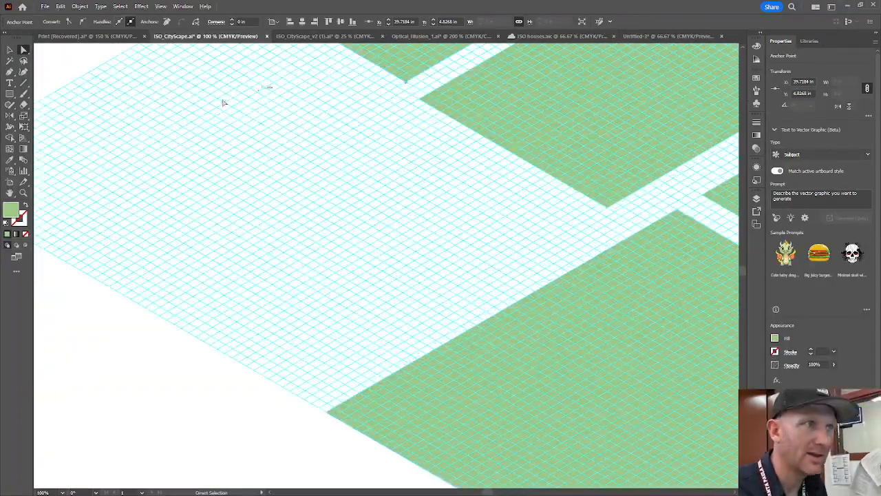
pyautogui.click(11, 72)
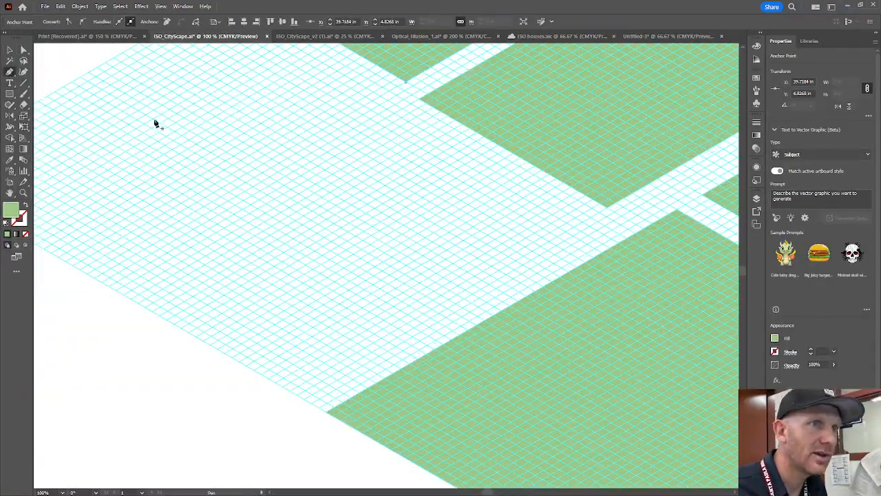
pyautogui.click(582, 223)
pyautogui.click(283, 393)
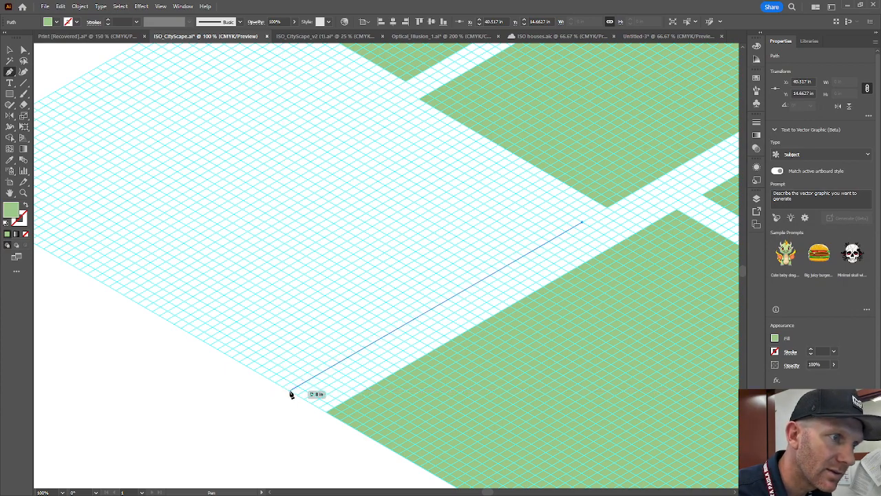
pyautogui.scroll(-2, 290, 393)
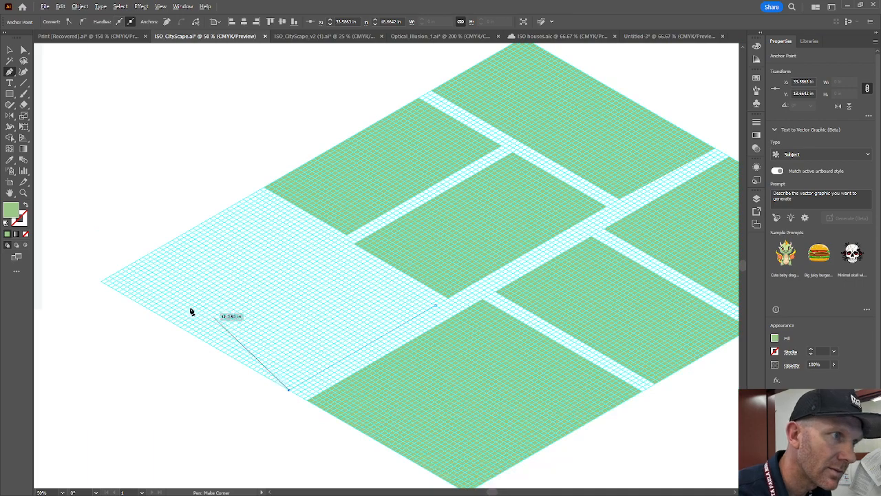
pyautogui.scroll(3, 102, 280)
pyautogui.scroll(1, 102, 279)
pyautogui.click(102, 287)
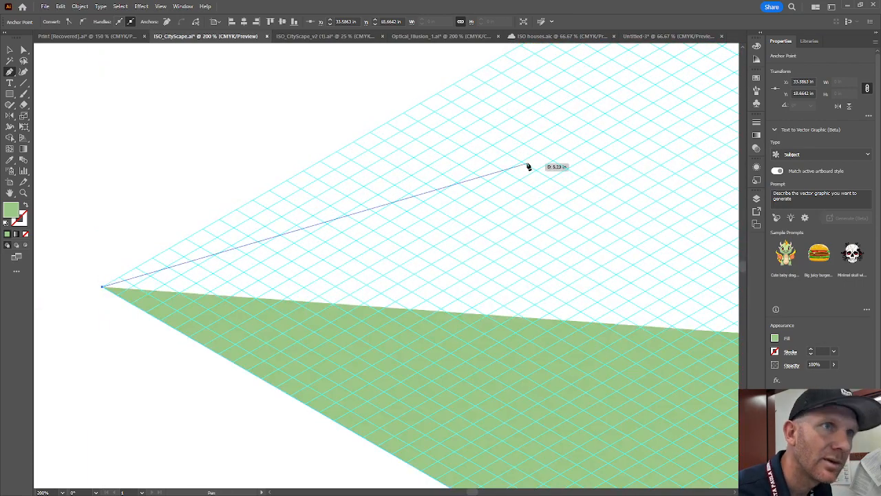
pyautogui.moveTo(528, 164); pyautogui.dragTo(200, 396)
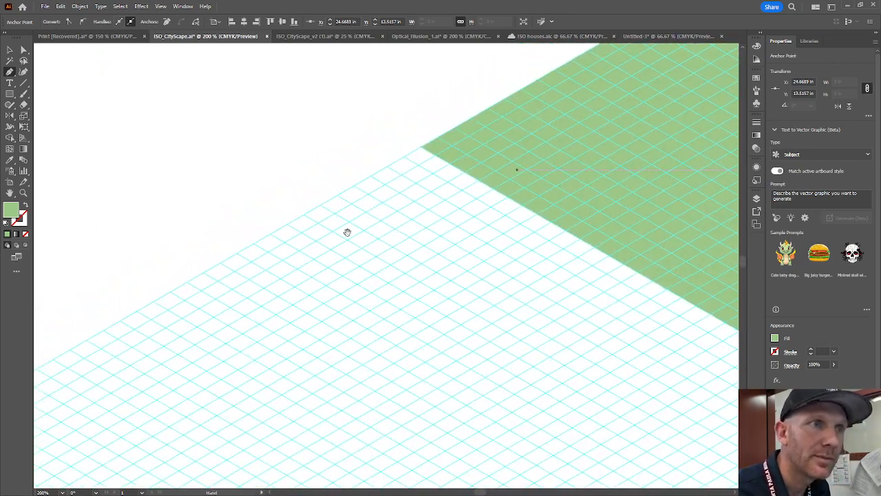
pyautogui.click(371, 179)
pyautogui.scroll(-3, 521, 359)
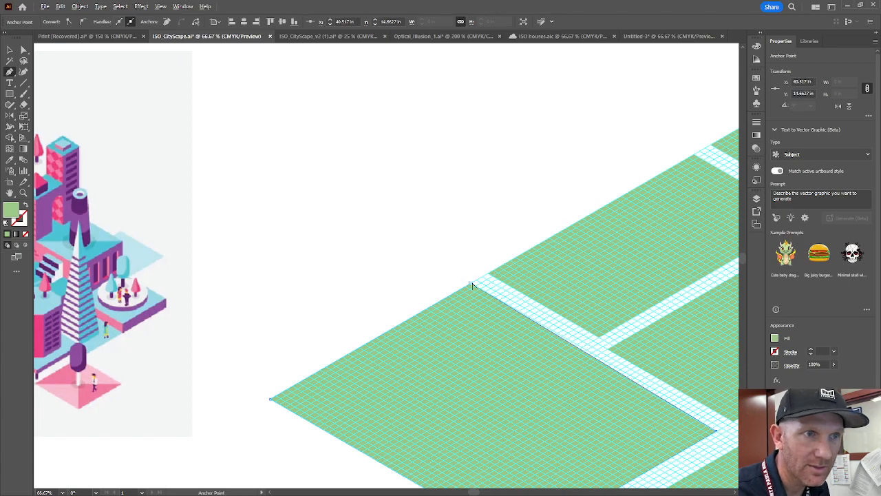
# Even out the road beside the new block by moving its top corner and the upper-left block's facing edge one grid cell each.
pyautogui.scroll(4, 472, 286)
pyautogui.scroll(-4, 472, 286)
pyautogui.scroll(-1, 510, 287)
pyautogui.scroll(4, 673, 396)
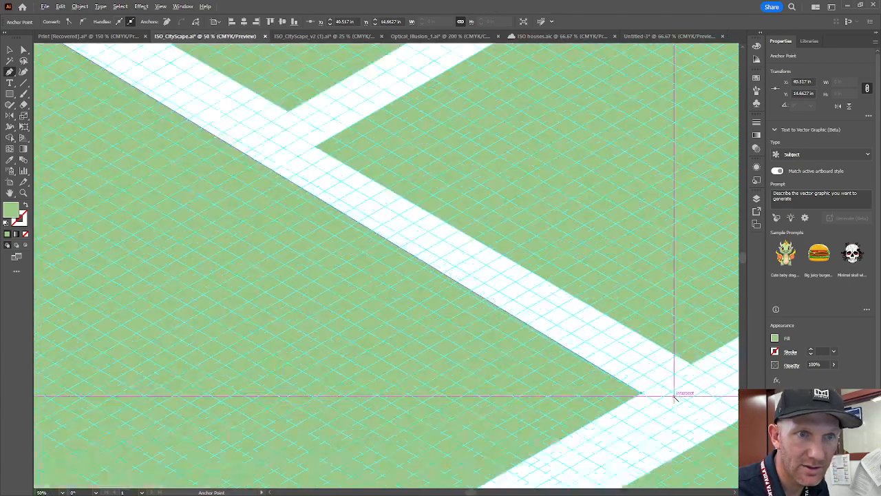
pyautogui.scroll(2, 675, 398)
pyautogui.scroll(-3, 606, 368)
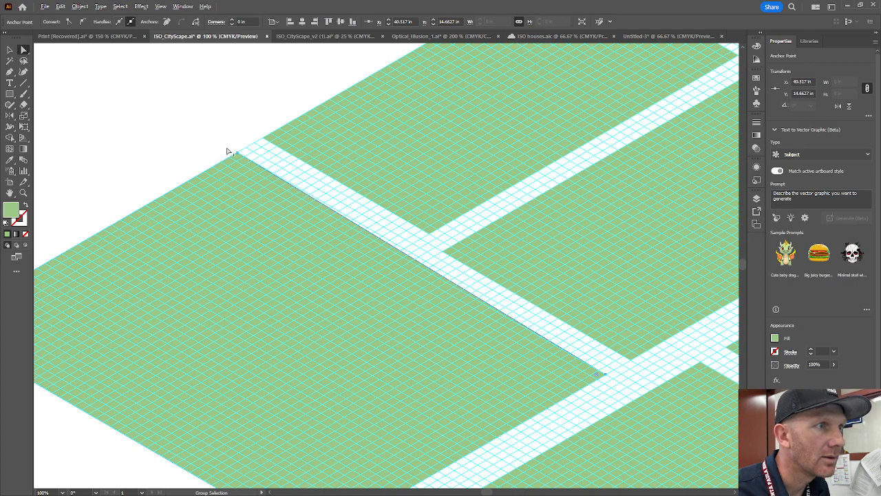
pyautogui.scroll(3, 226, 147)
pyautogui.moveTo(260, 168); pyautogui.dragTo(233, 182)
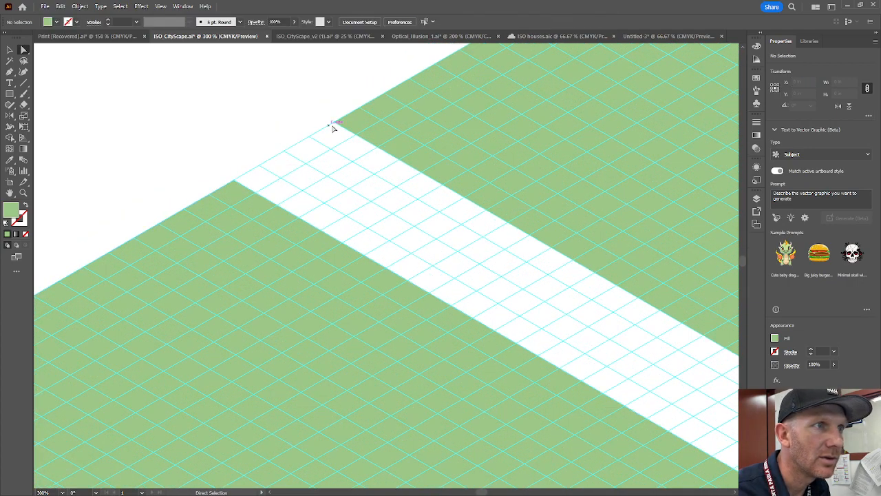
pyautogui.moveTo(337, 124); pyautogui.dragTo(309, 138)
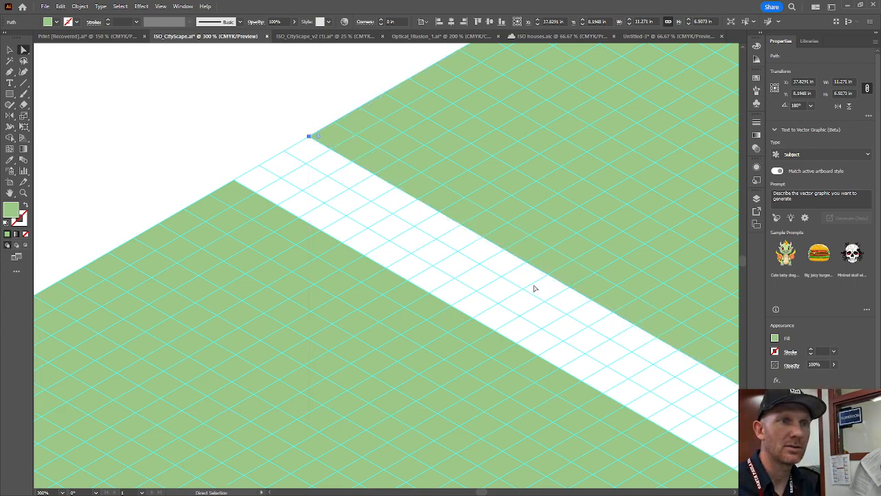
pyautogui.scroll(-6, 533, 272)
pyautogui.scroll(-1, 532, 269)
pyautogui.click(545, 191)
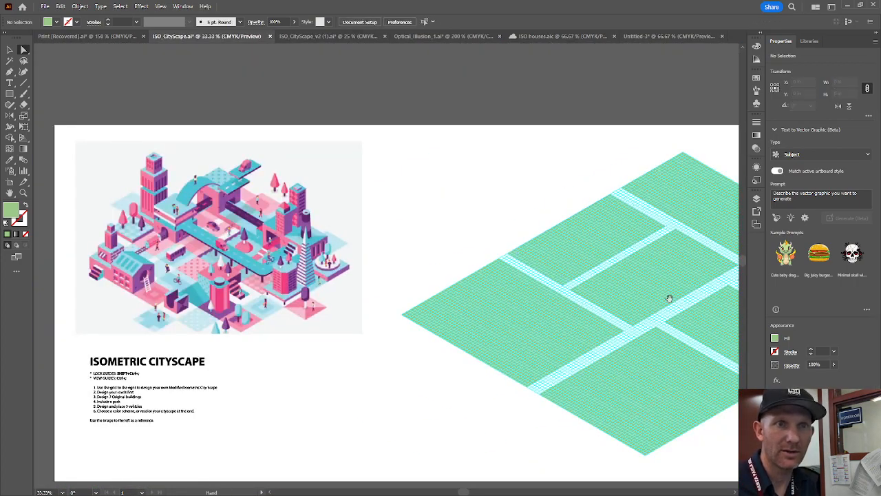
# Hide the grid guides and inspect the road gaps between the finished blocks.
pyautogui.moveTo(701, 321); pyautogui.dragTo(548, 246)
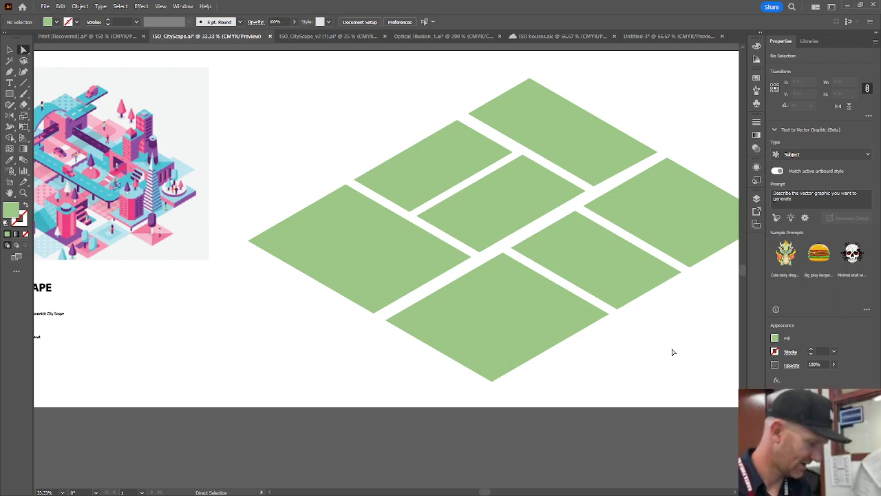
pyautogui.scroll(5, 535, 142)
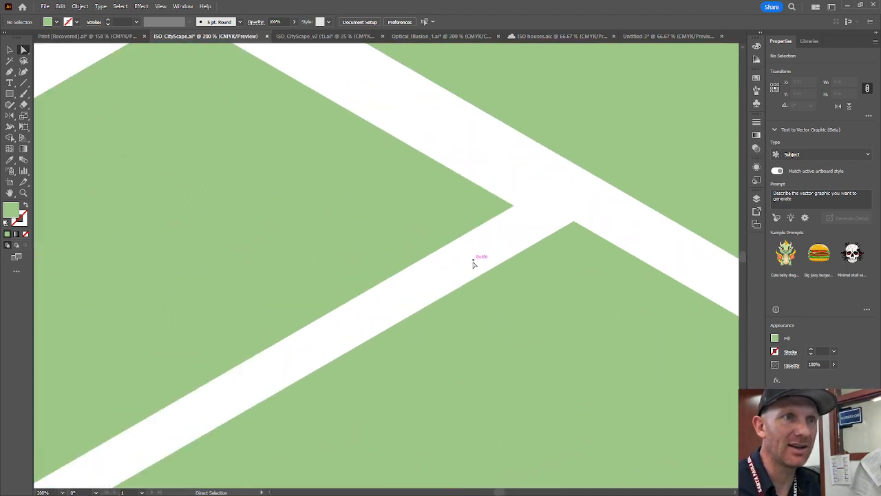
# Show the grid guides again and move the upper-left block's right corner out one grid cell toward the topmost block.
pyautogui.scroll(-2, 498, 211)
pyautogui.click(513, 207)
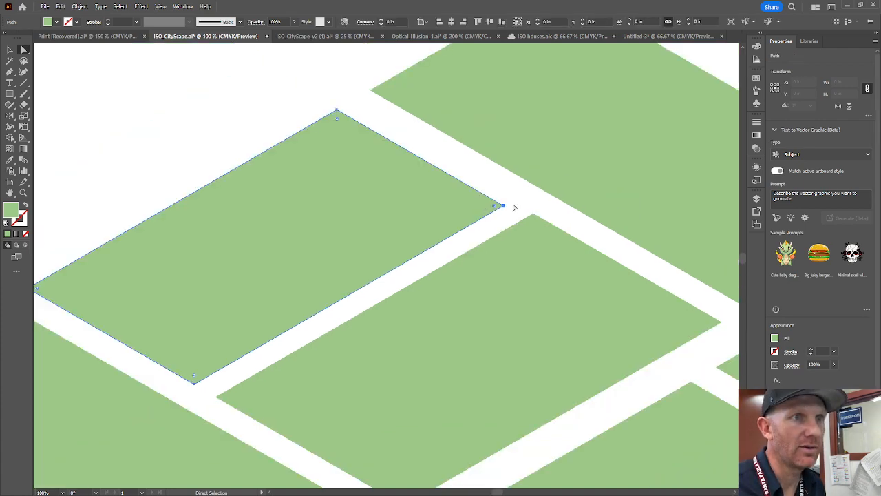
pyautogui.click(503, 207)
pyautogui.scroll(3, 513, 208)
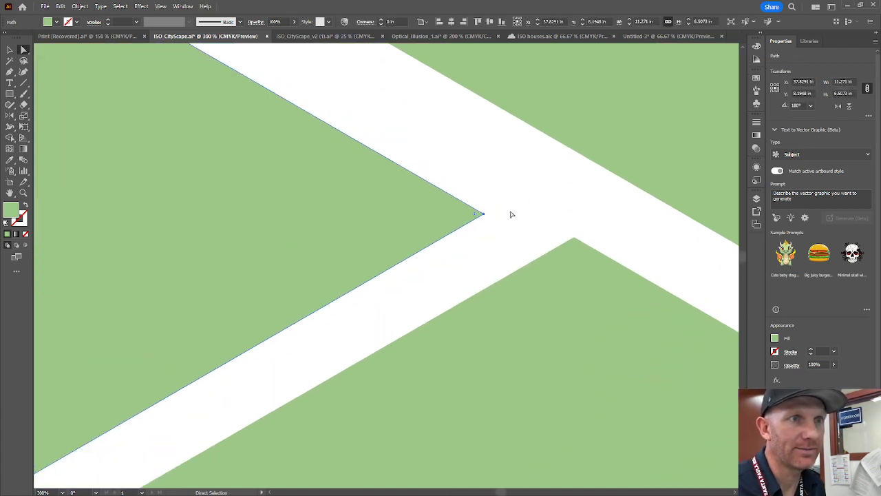
pyautogui.hotkey('ctrl', ';')
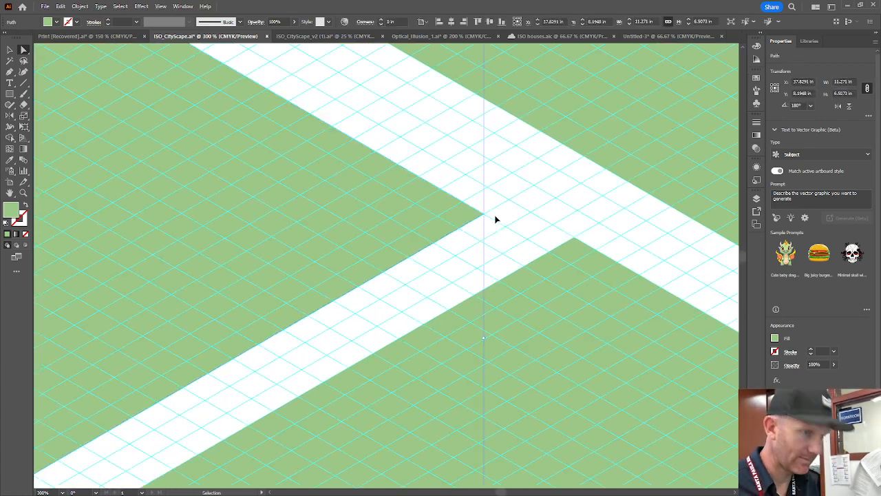
pyautogui.moveTo(484, 215); pyautogui.dragTo(508, 201)
pyautogui.scroll(-3, 510, 199)
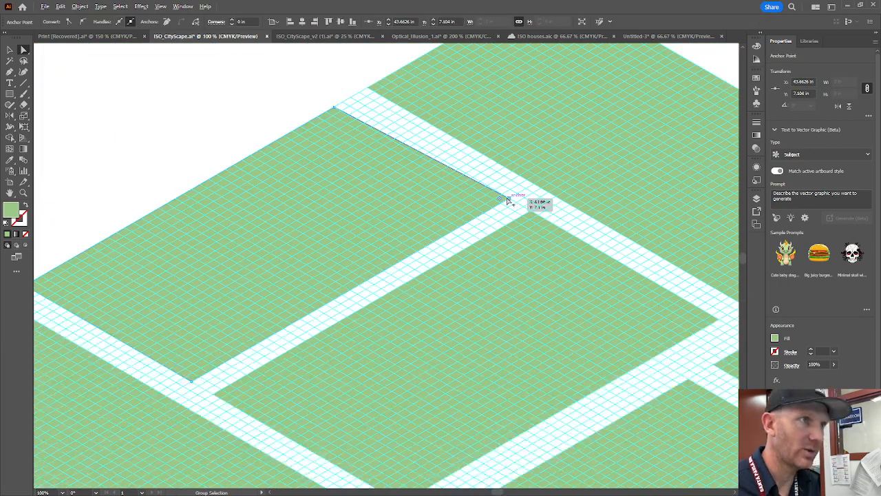
# Move the upper-left block's top corner out one grid cell along the grid's edge and clear the selection.
pyautogui.scroll(3, 345, 111)
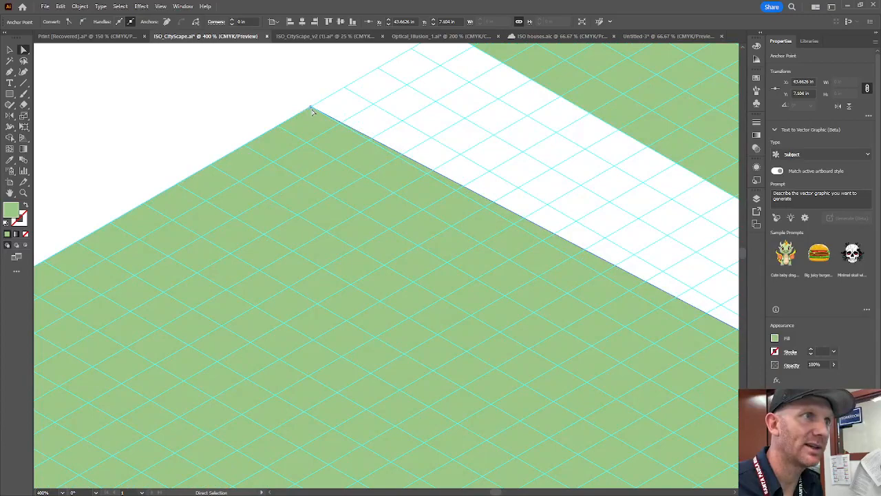
pyautogui.moveTo(311, 110); pyautogui.dragTo(344, 87)
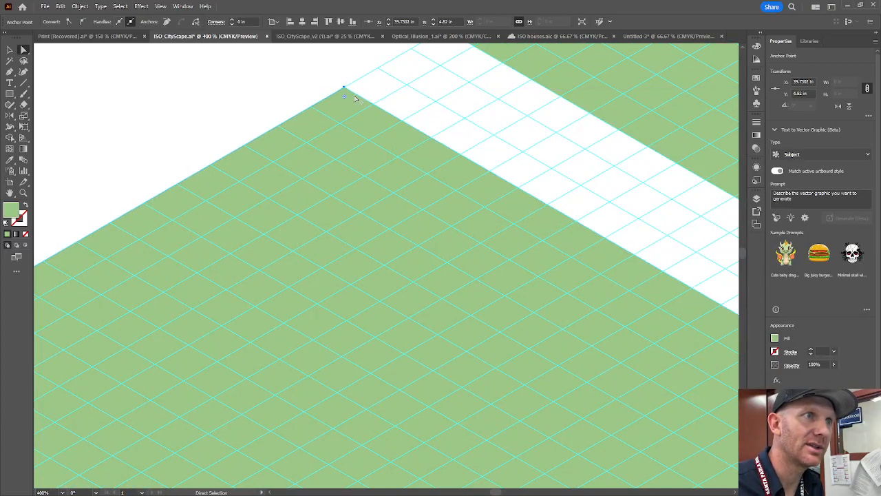
pyautogui.scroll(-8, 429, 135)
pyautogui.scroll(1, 447, 186)
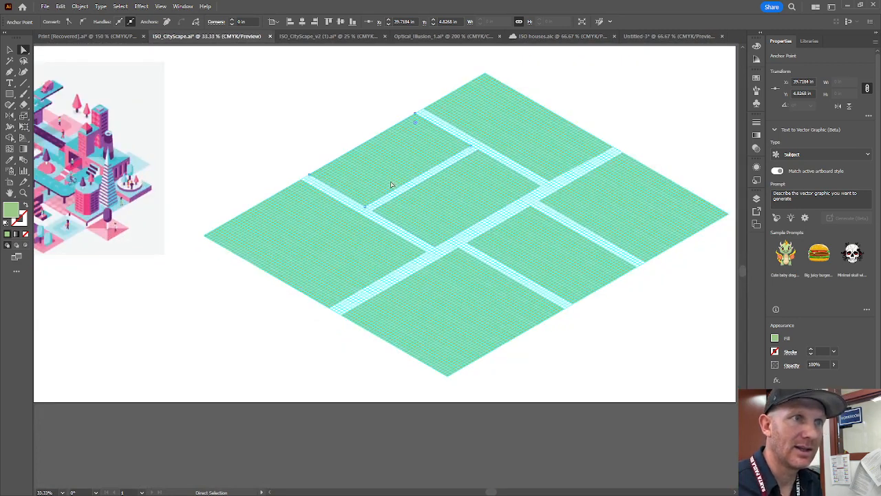
pyautogui.click(10, 49)
pyautogui.click(240, 114)
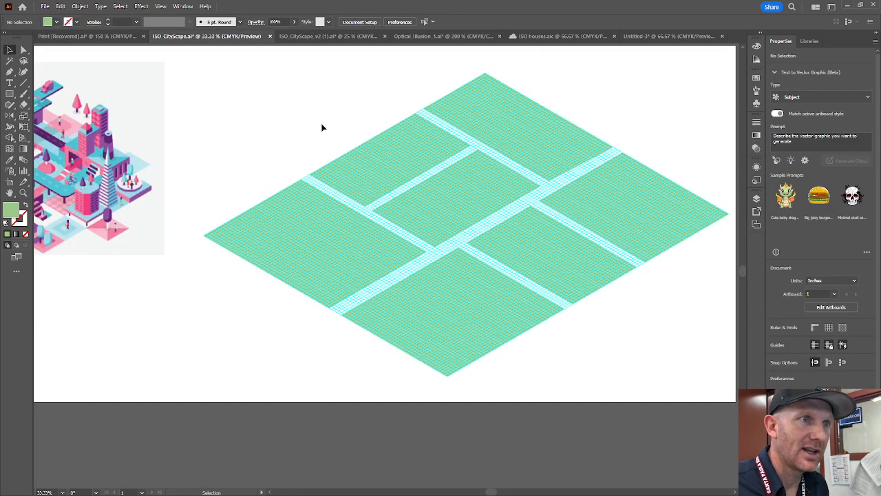
# Draw a closed four-sided shape with the Pen tool through the outer corners of the whole isometric grid.
pyautogui.click(10, 72)
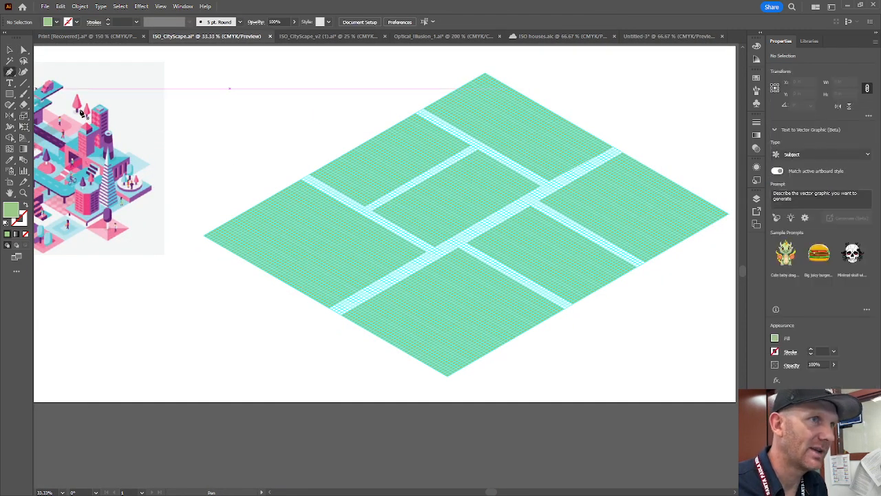
pyautogui.click(485, 74)
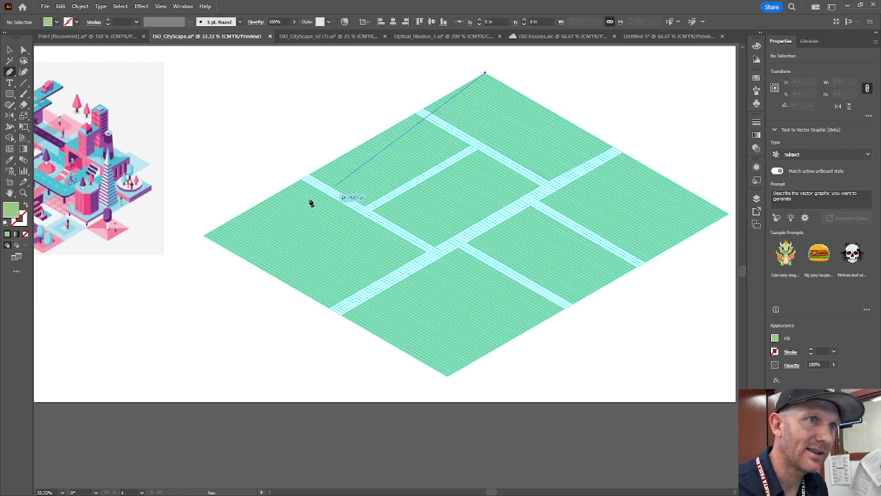
pyautogui.click(204, 236)
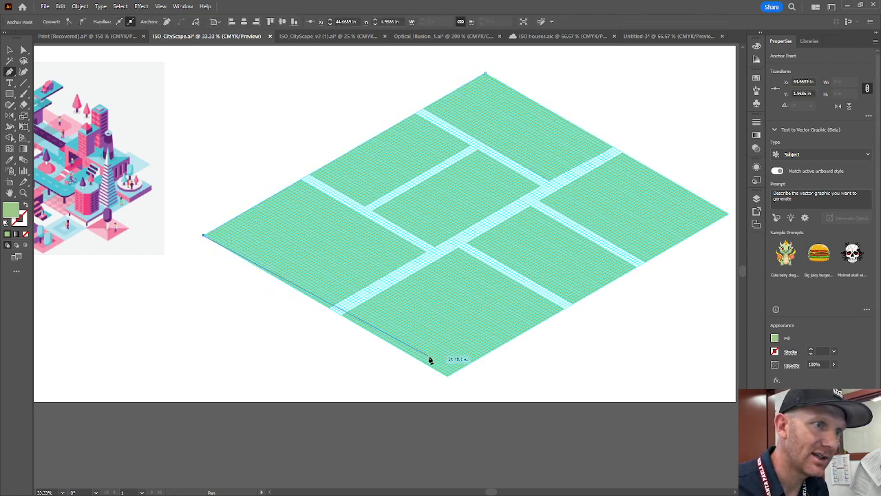
pyautogui.click(447, 376)
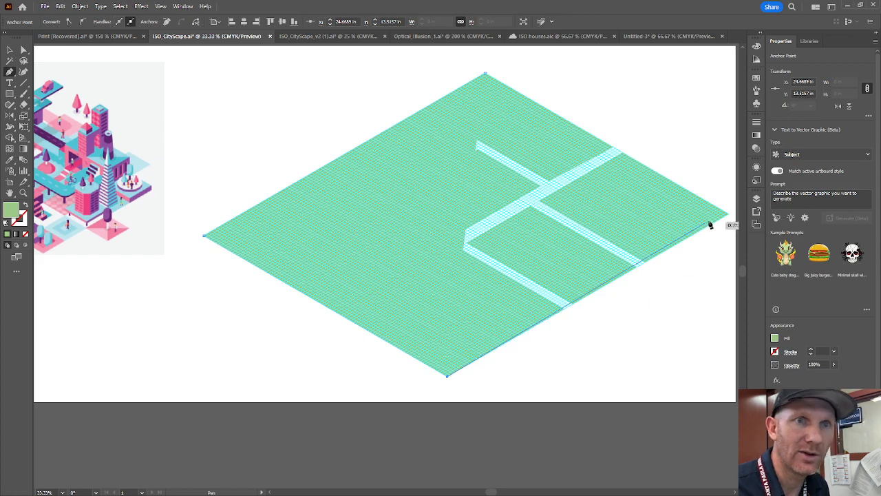
pyautogui.click(728, 215)
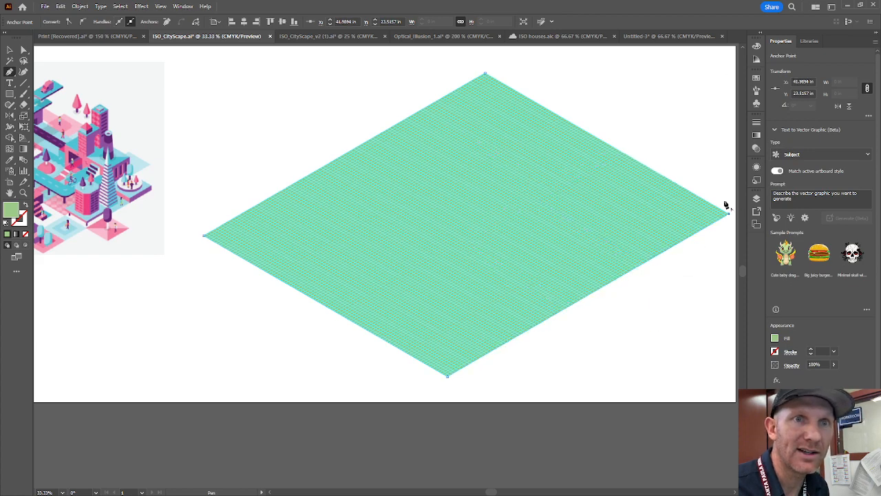
pyautogui.click(485, 74)
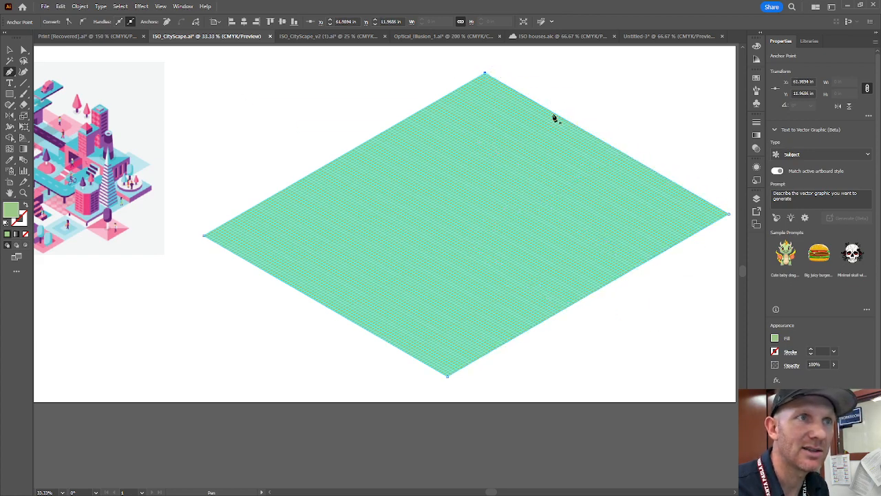
# Fill the full-grid shape with mustard yellow C6AD44 and deselect it.
pyautogui.doubleClick(12, 210)
pyautogui.moveTo(505, 259); pyautogui.dragTo(505, 273)
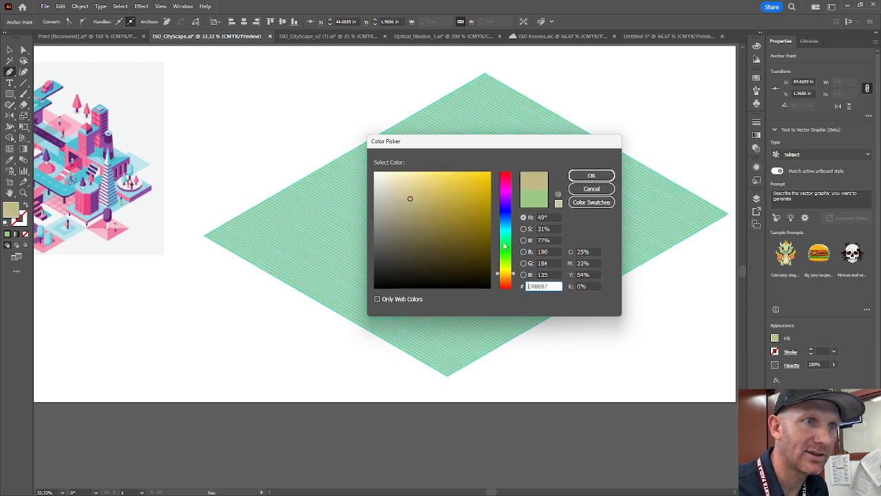
pyautogui.moveTo(475, 197)
pyautogui.mouseDown()
pyautogui.moveTo(468, 175)
pyautogui.moveTo(464, 205)
pyautogui.moveTo(451, 198)
pyautogui.mouseUp()
pyautogui.click(602, 177)
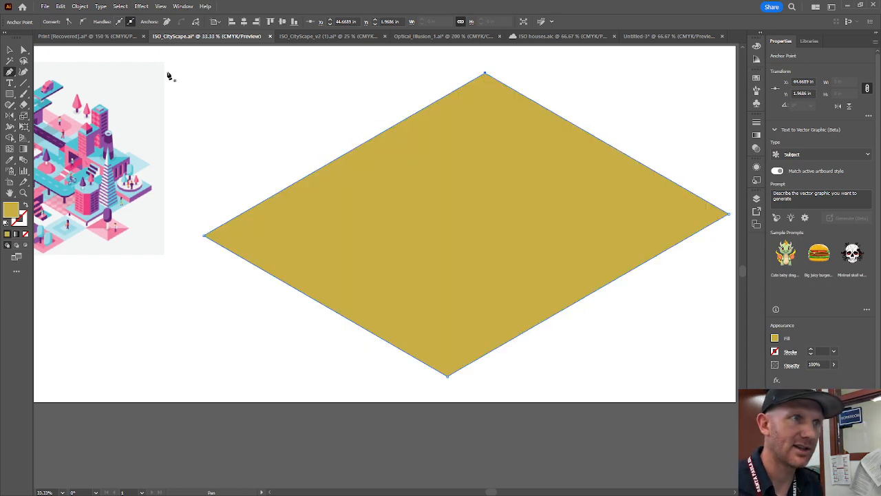
pyautogui.click(10, 50)
pyautogui.click(355, 66)
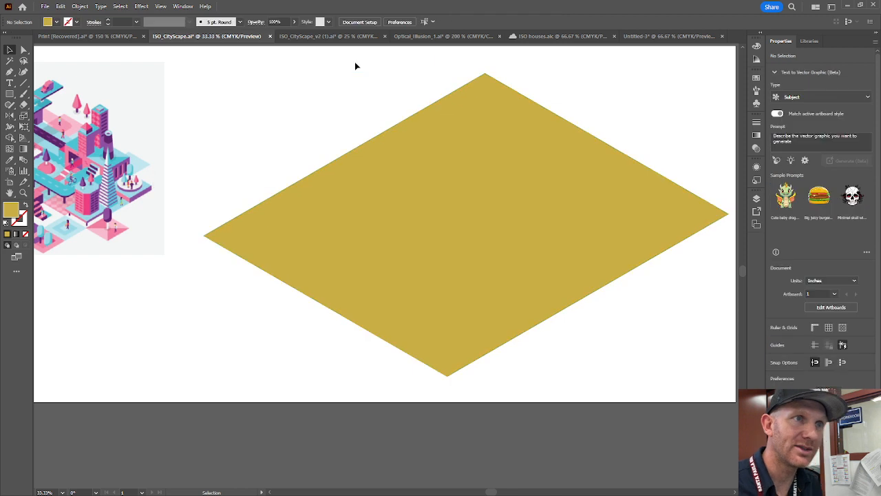
# Send the mustard full-grid shape to the back, behind the green blocks, and deselect it.
pyautogui.click(529, 236)
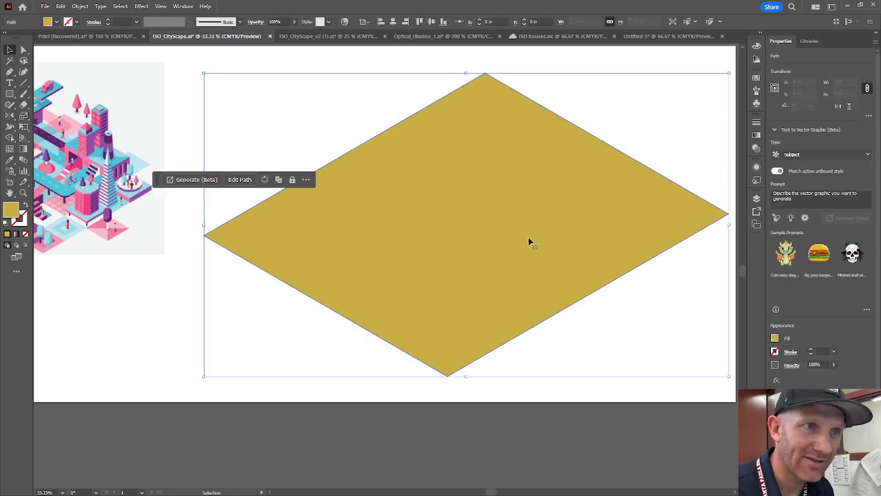
pyautogui.rightClick(520, 207)
pyautogui.moveTo(606, 439)
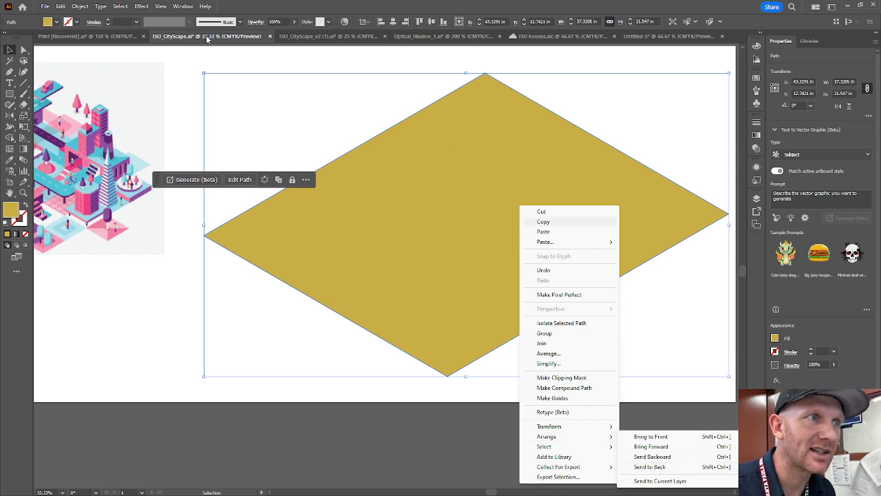
pyautogui.click(80, 6)
pyautogui.moveTo(95, 27)
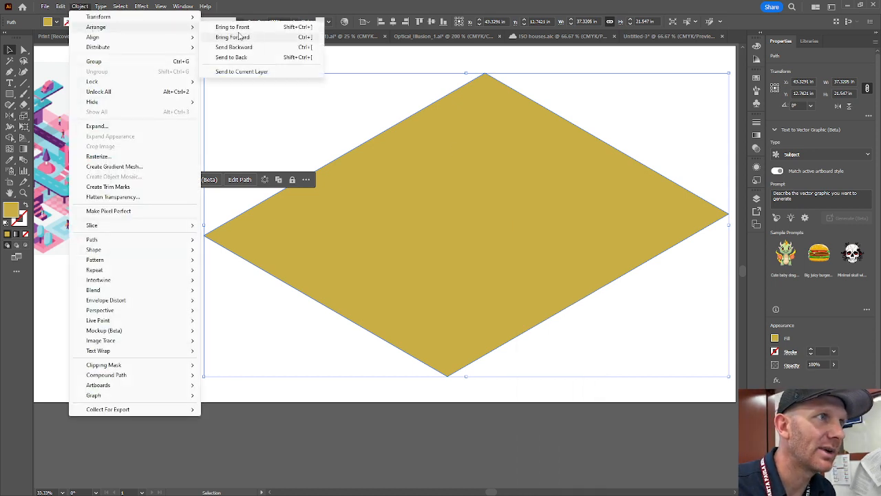
pyautogui.click(279, 56)
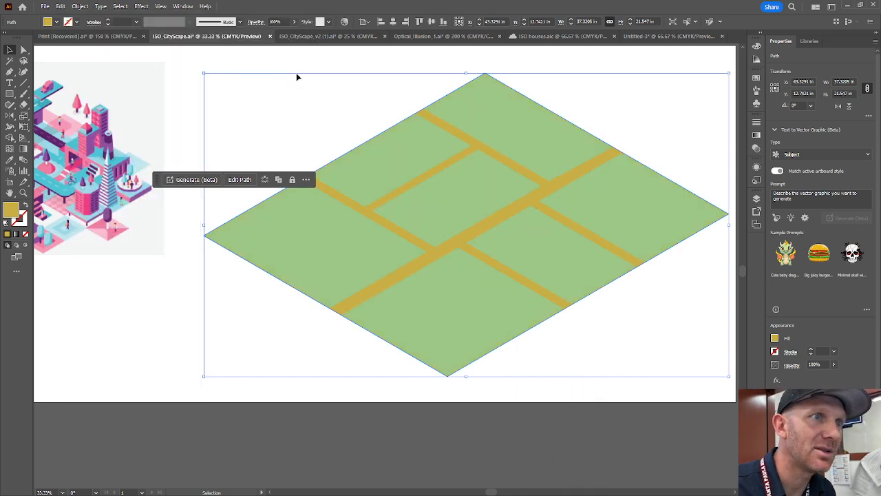
pyautogui.click(638, 67)
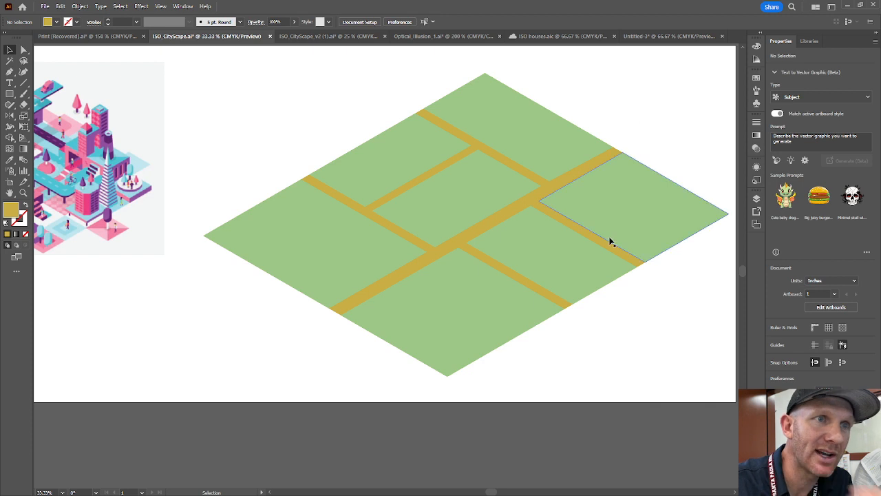
# Lighten the road base's fill to pale yellow EFDB89.
pyautogui.click(544, 190)
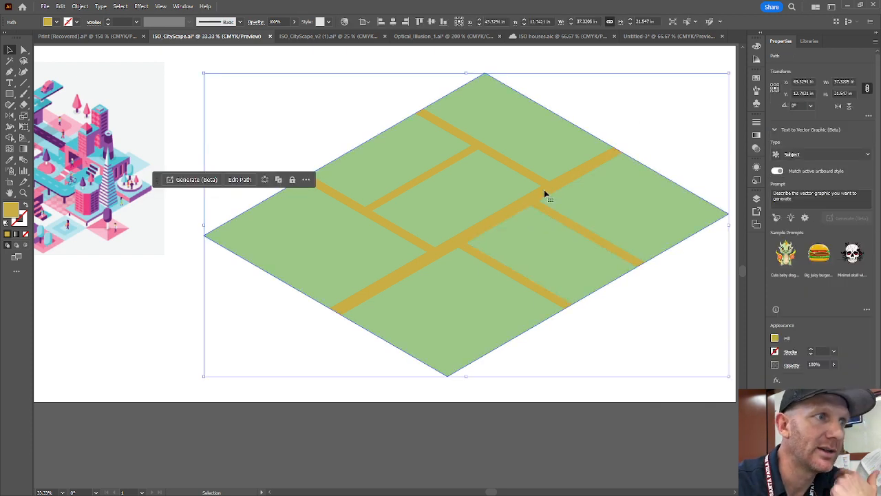
pyautogui.doubleClick(11, 209)
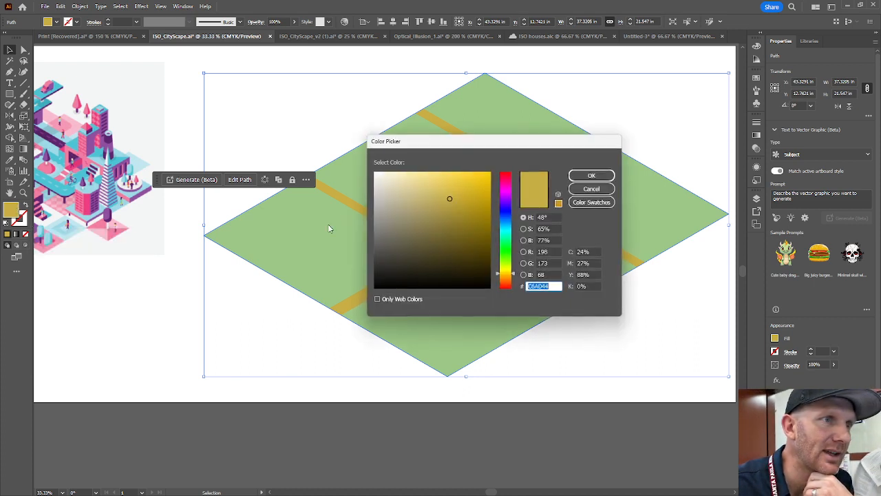
pyautogui.click(418, 182)
pyautogui.moveTo(419, 182); pyautogui.dragTo(423, 179)
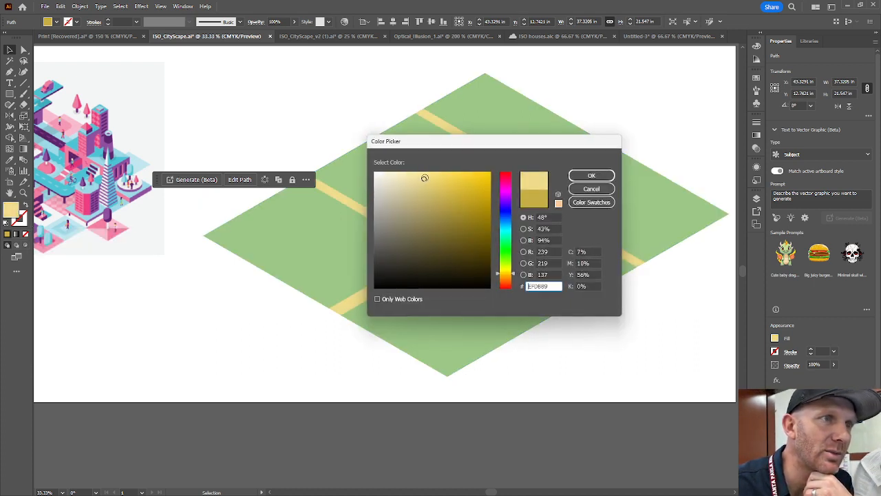
pyautogui.click(591, 175)
pyautogui.click(659, 119)
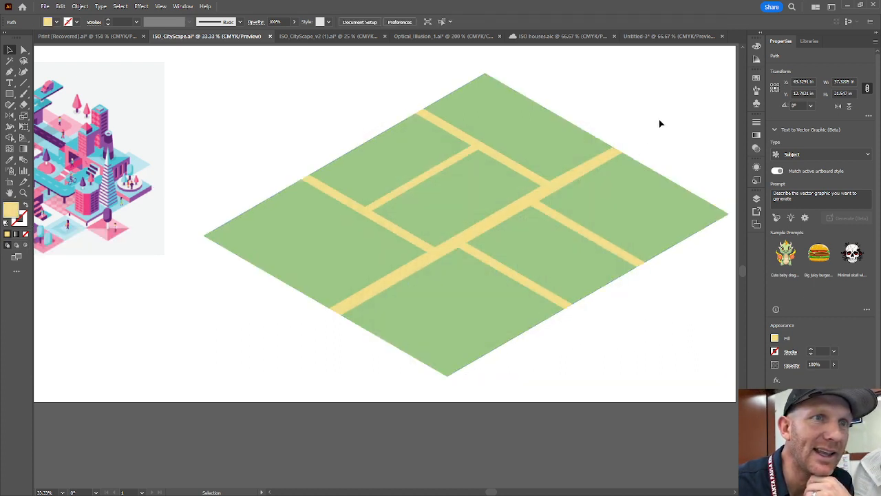
# Change the rightmost block's fill to the darker green 80B561.
pyautogui.click(609, 189)
pyautogui.doubleClick(13, 210)
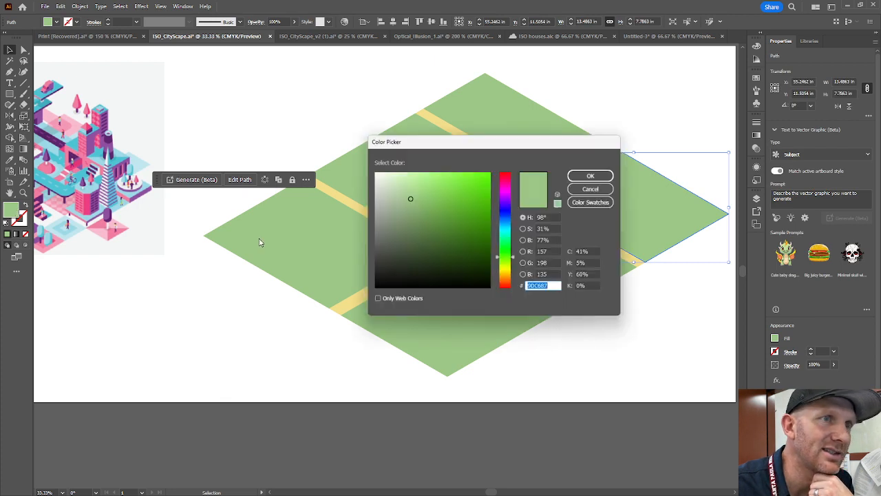
pyautogui.click(428, 205)
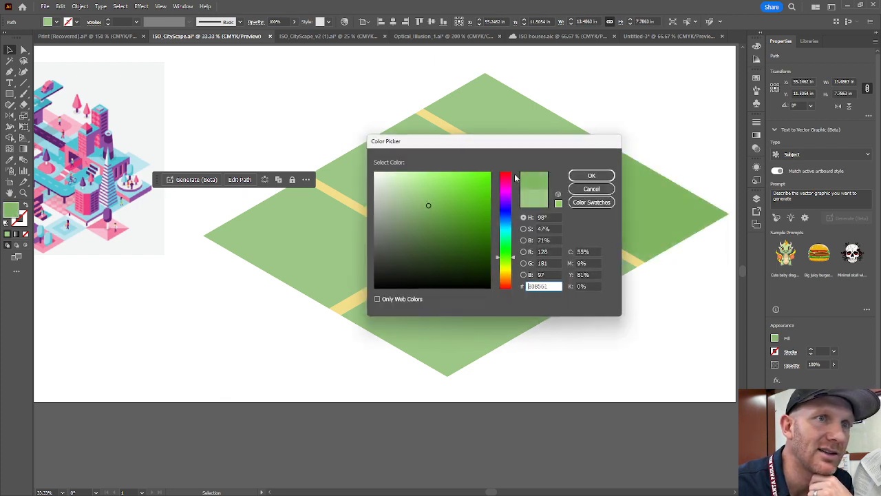
pyautogui.click(591, 175)
# Fill the central block with a deep green, darker than the rightmost block's.
pyautogui.click(466, 202)
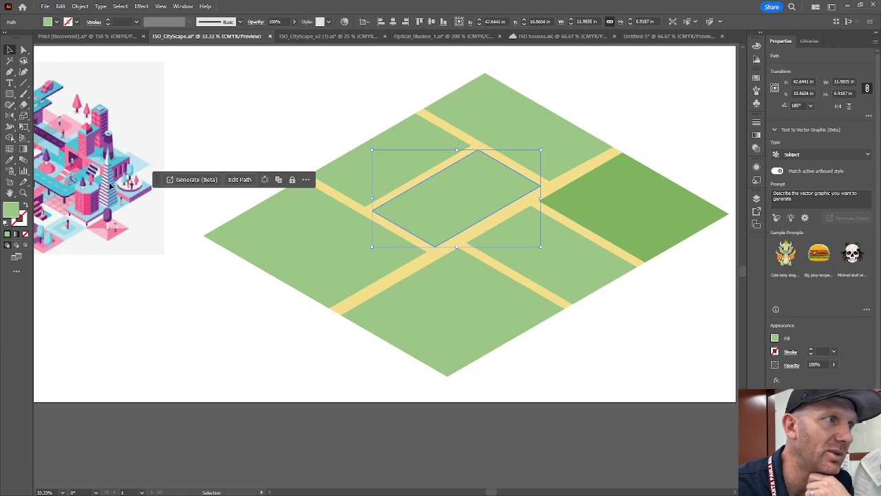
pyautogui.doubleClick(10, 211)
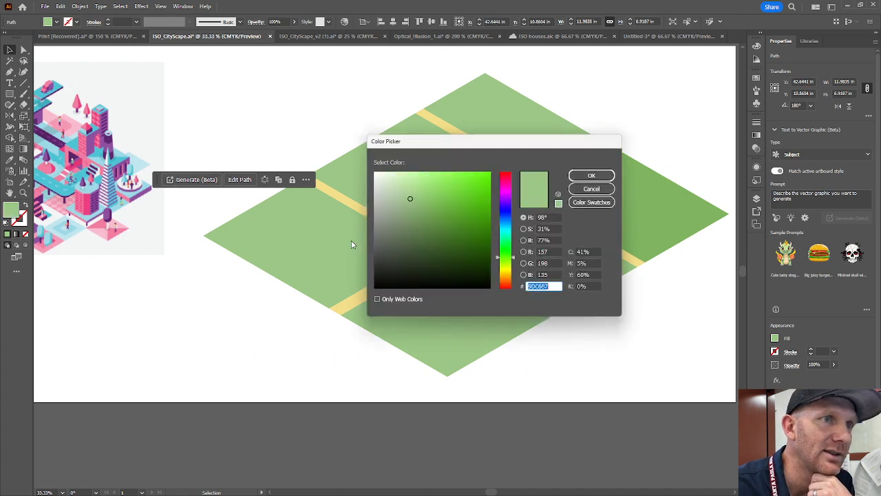
pyautogui.click(427, 212)
pyautogui.click(590, 176)
pyautogui.click(677, 96)
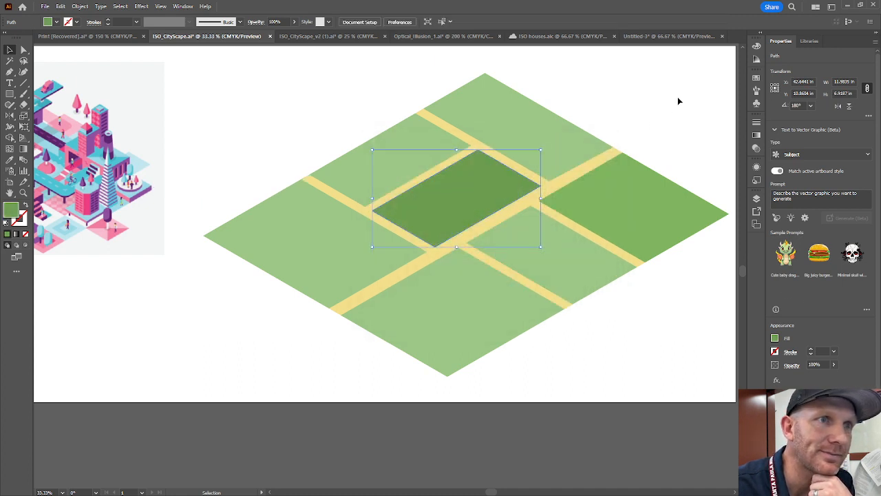
# Change the leftmost block's fill to the light green AEEF89.
pyautogui.click(333, 257)
pyautogui.doubleClick(14, 212)
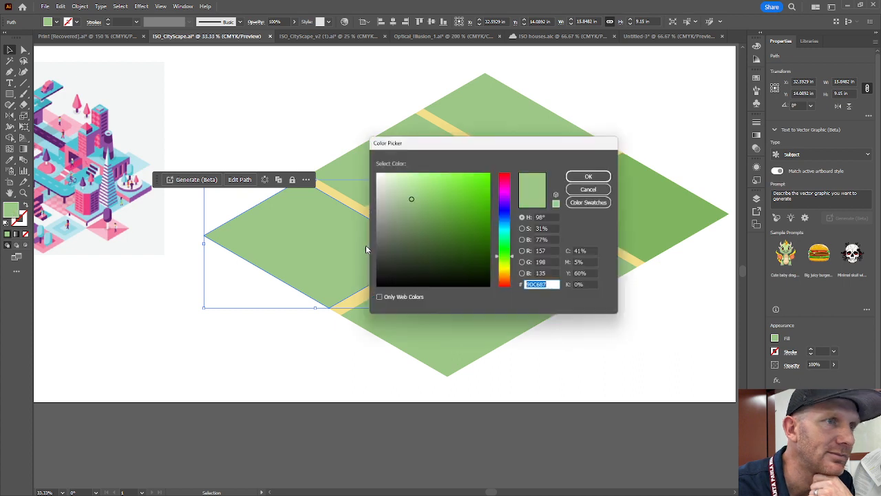
pyautogui.moveTo(417, 176); pyautogui.dragTo(425, 178)
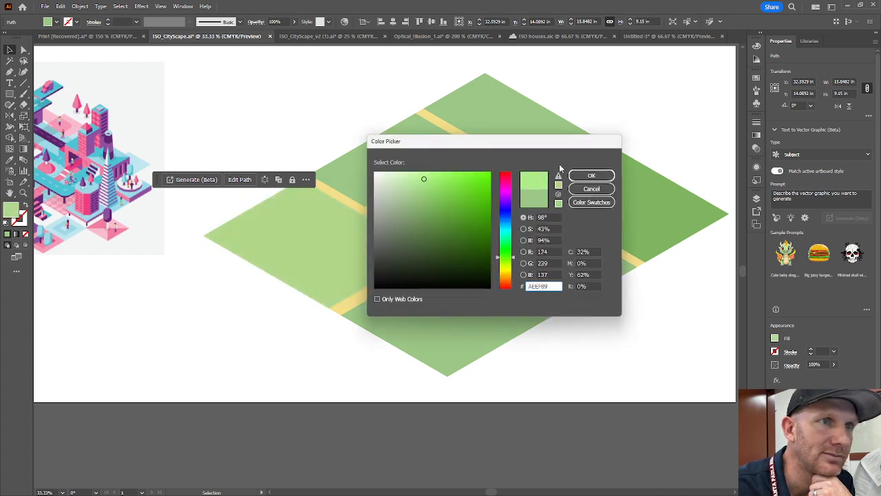
pyautogui.click(591, 176)
pyautogui.click(661, 126)
# Recolour the large frontmost block with the rightmost block's green, sampled with the Eyedropper.
pyautogui.click(462, 307)
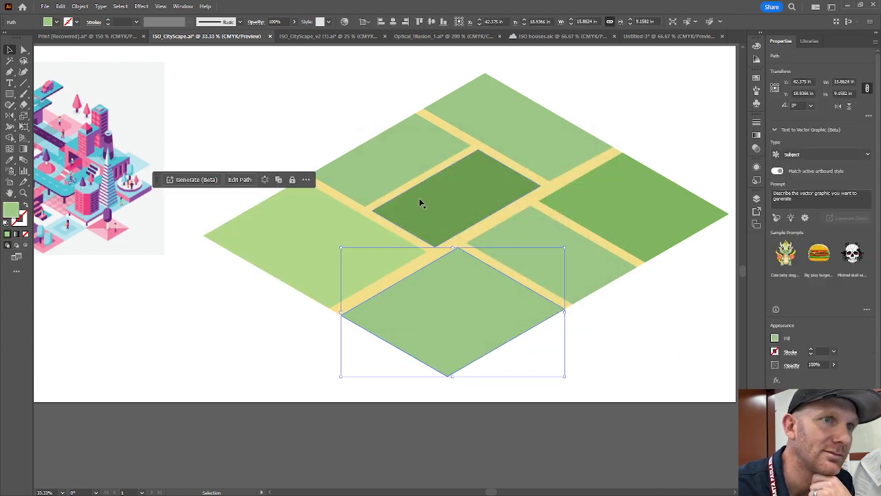
pyautogui.click(9, 160)
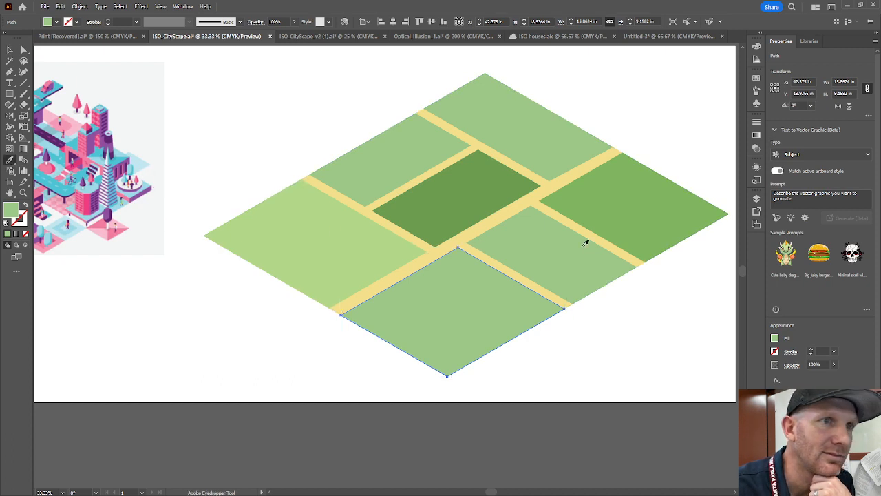
pyautogui.click(637, 200)
pyautogui.click(23, 49)
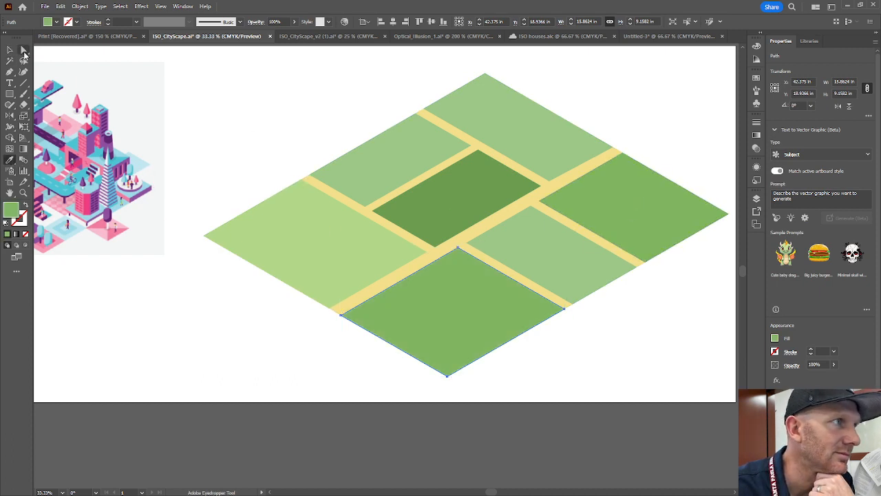
# Match the upper-left block's fill to the rightmost block's green using the Eyedropper, and deselect it.
pyautogui.click(377, 157)
pyautogui.click(10, 159)
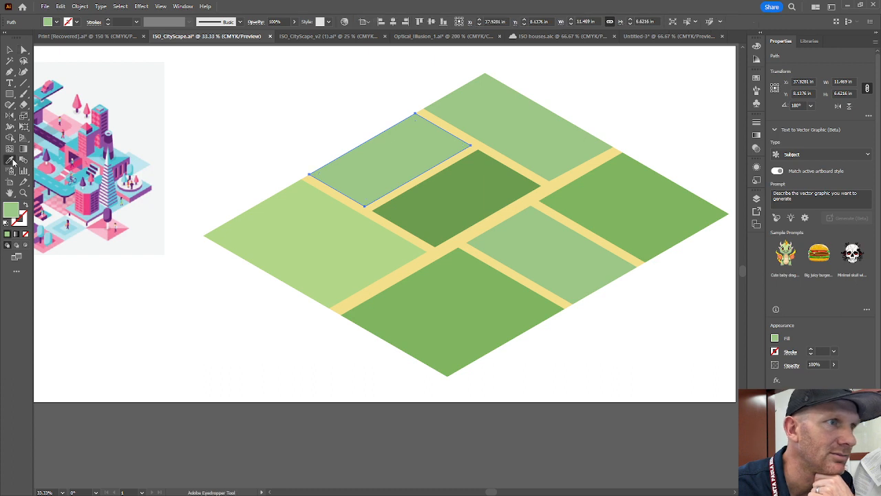
pyautogui.click(652, 224)
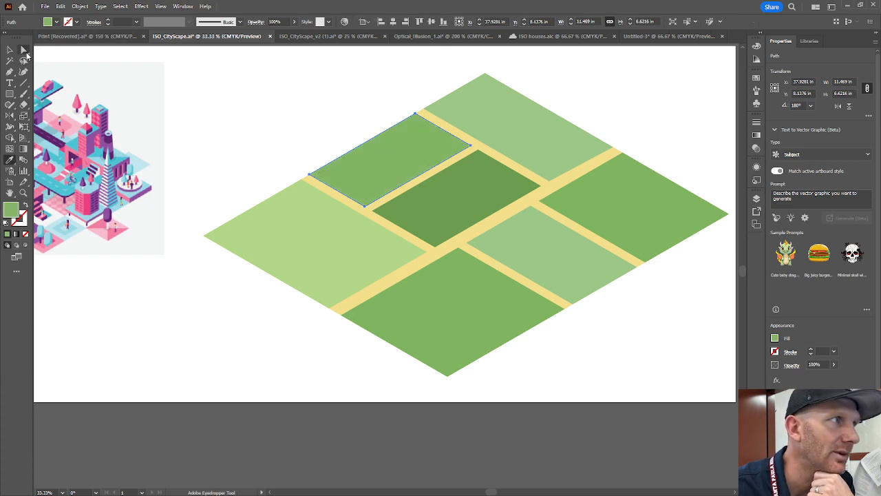
pyautogui.click(9, 49)
pyautogui.click(236, 82)
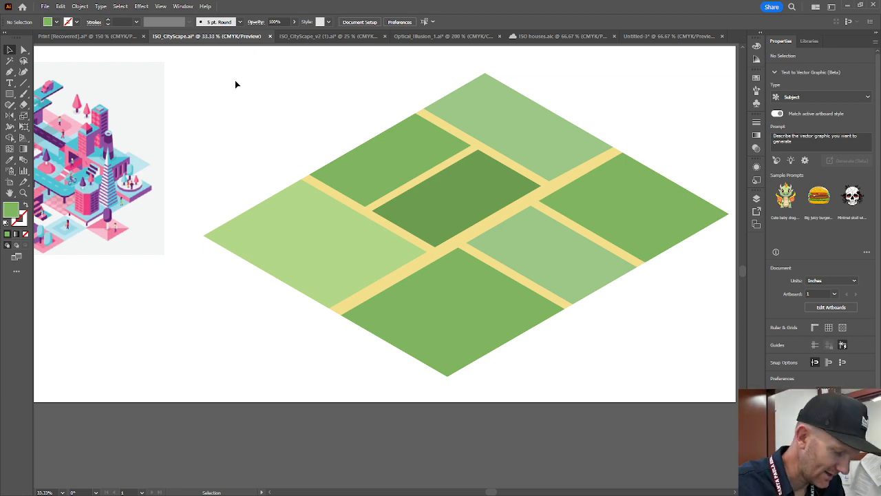
# Check the coloured blocks against the isometric grid guides, and hide the guides again.
pyautogui.hotkey('ctrl', ';')
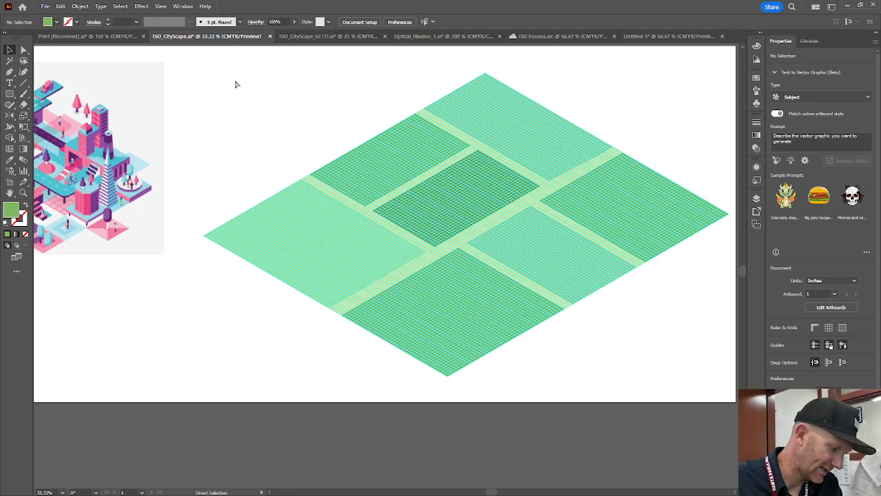
pyautogui.hotkey('ctrl', ';')
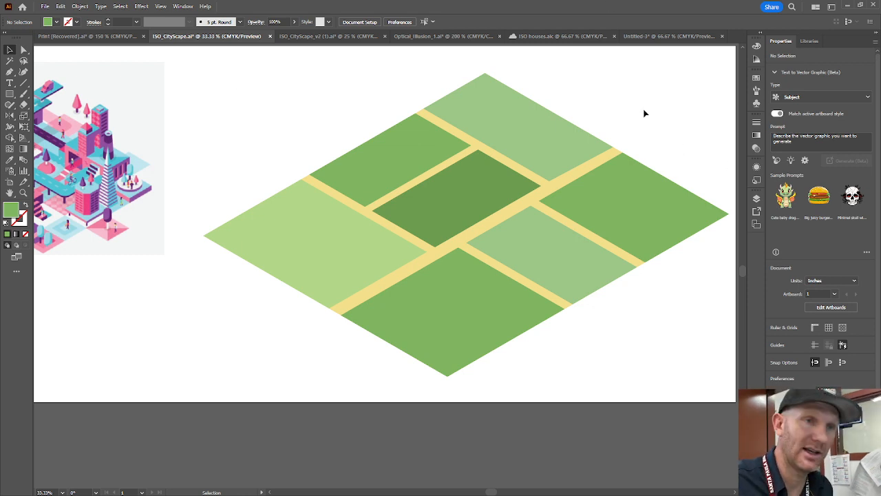
pyautogui.press('a')
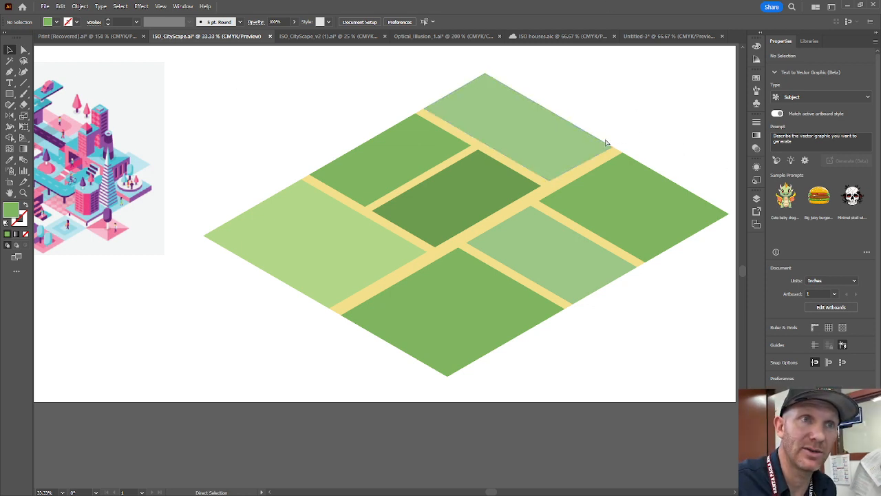
pyautogui.hscroll(-1, 606, 146)
pyautogui.press('v')
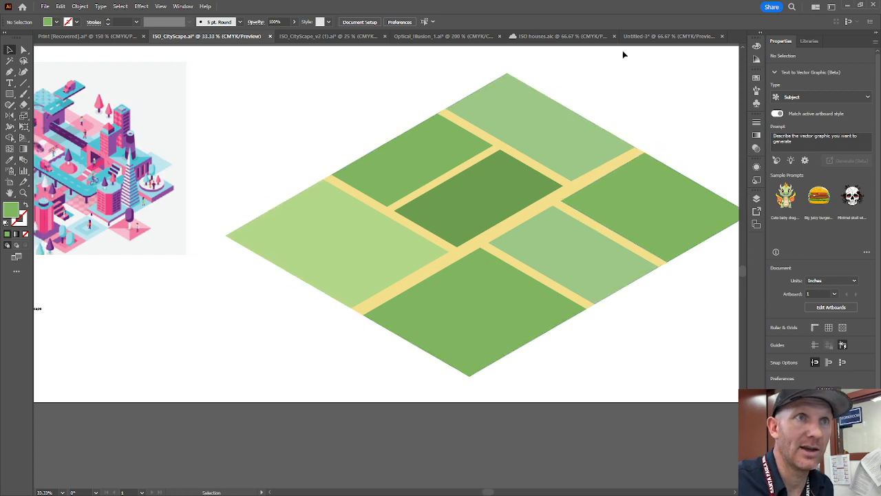
# Look through the other open documents and bring up the cityscape example ISO_CityScape_v2 (1).ai.
pyautogui.click(628, 36)
pyautogui.click(583, 38)
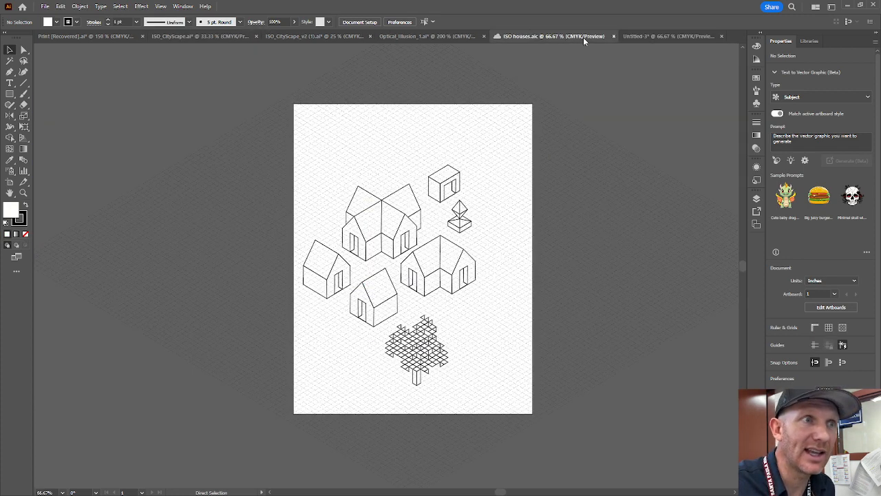
pyautogui.click(427, 36)
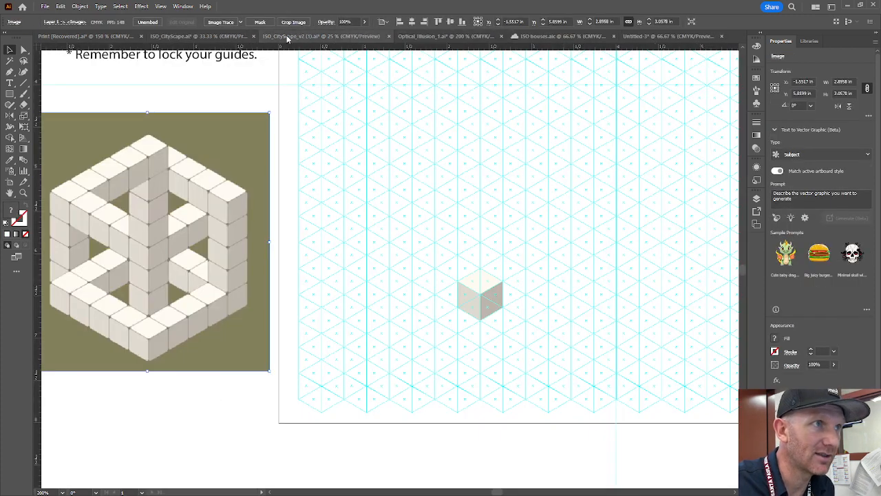
pyautogui.click(288, 37)
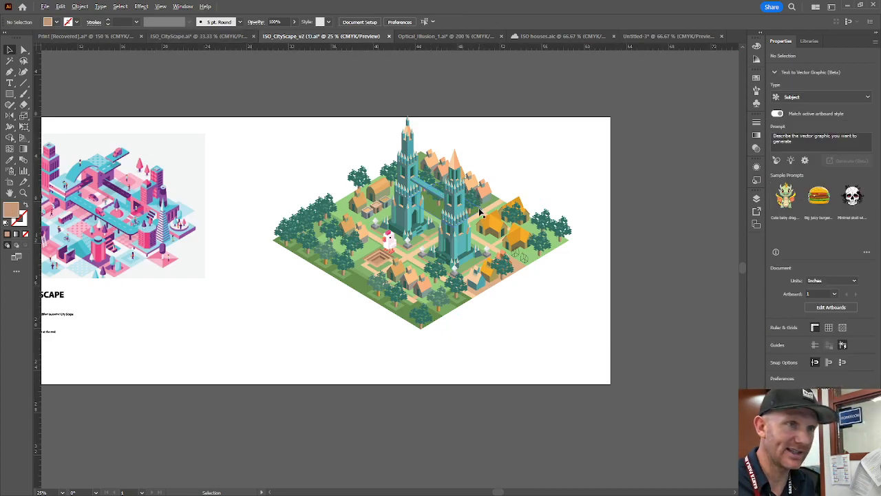
# Examine the example cityscape up close, including its paths, stepped pit, chicken, houses, trees and teal towers.
pyautogui.scroll(4, 480, 212)
pyautogui.moveTo(342, 323); pyautogui.dragTo(617, 184)
pyautogui.scroll(1, 403, 178)
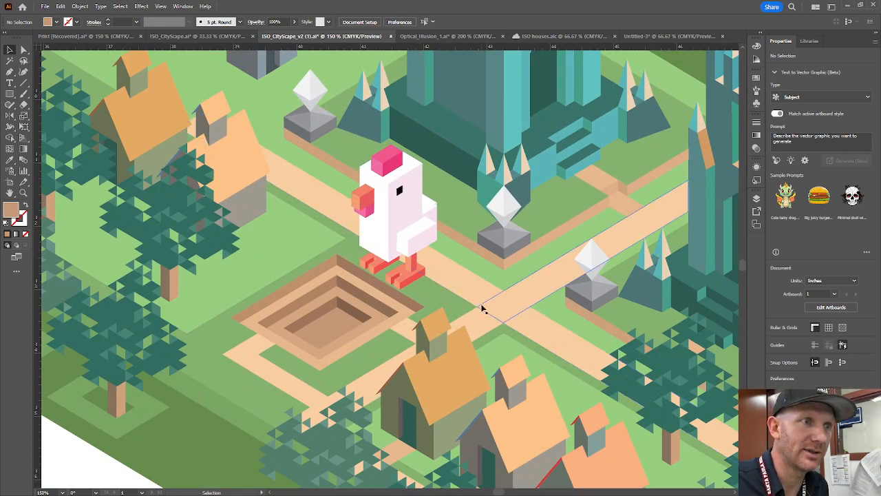
pyautogui.scroll(-1, 475, 267)
pyautogui.moveTo(559, 324); pyautogui.dragTo(572, 307)
pyautogui.moveTo(359, 134); pyautogui.dragTo(180, 313)
pyautogui.moveTo(514, 314); pyautogui.dragTo(407, 141)
pyautogui.scroll(-1, 457, 181)
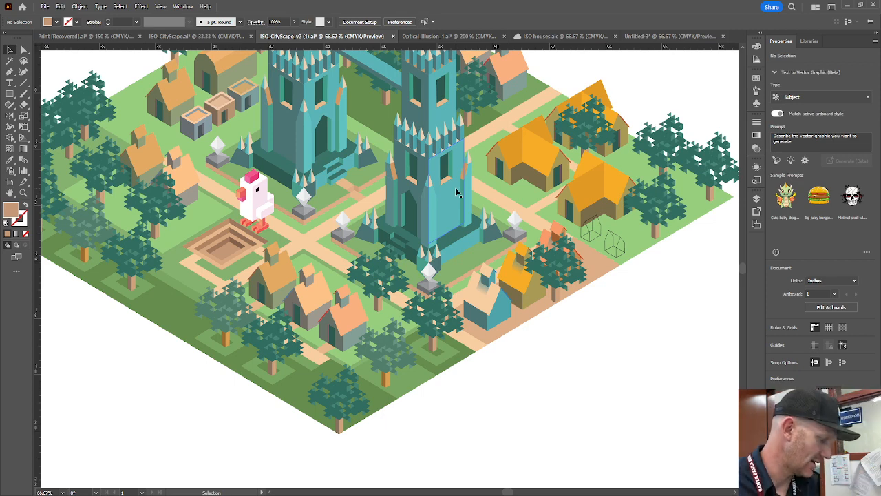
pyautogui.moveTo(322, 173); pyautogui.dragTo(390, 272)
pyautogui.scroll(2, 411, 261)
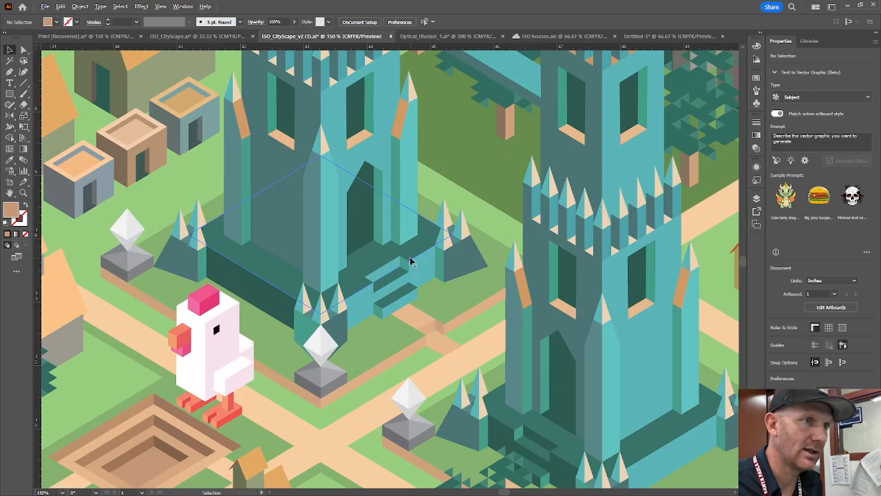
pyautogui.moveTo(289, 354); pyautogui.dragTo(571, 277)
pyautogui.scroll(1, 511, 302)
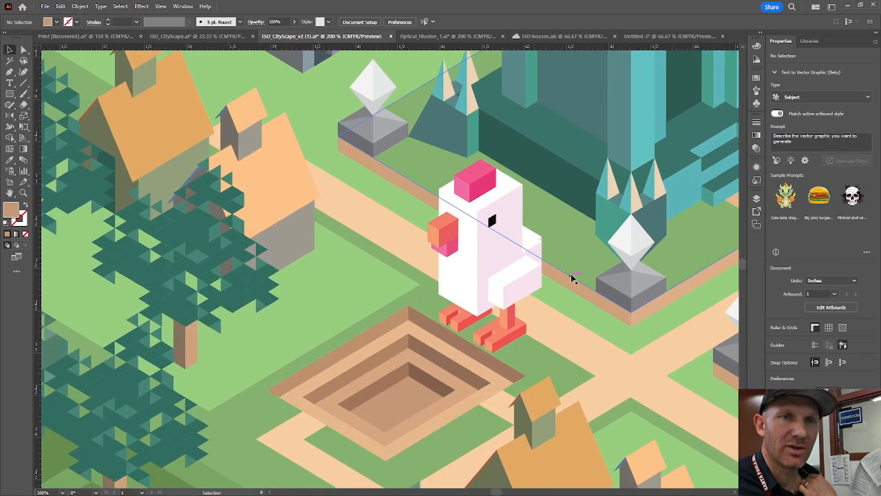